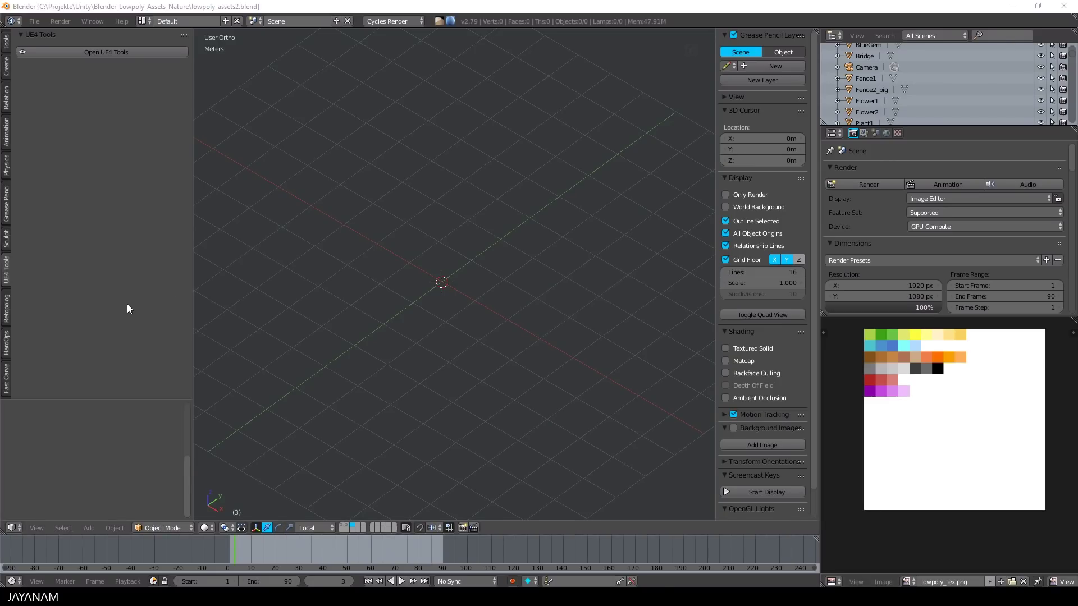
Add a cube mesh at the world origin
key("shift+a")
mouse_move(514, 331)
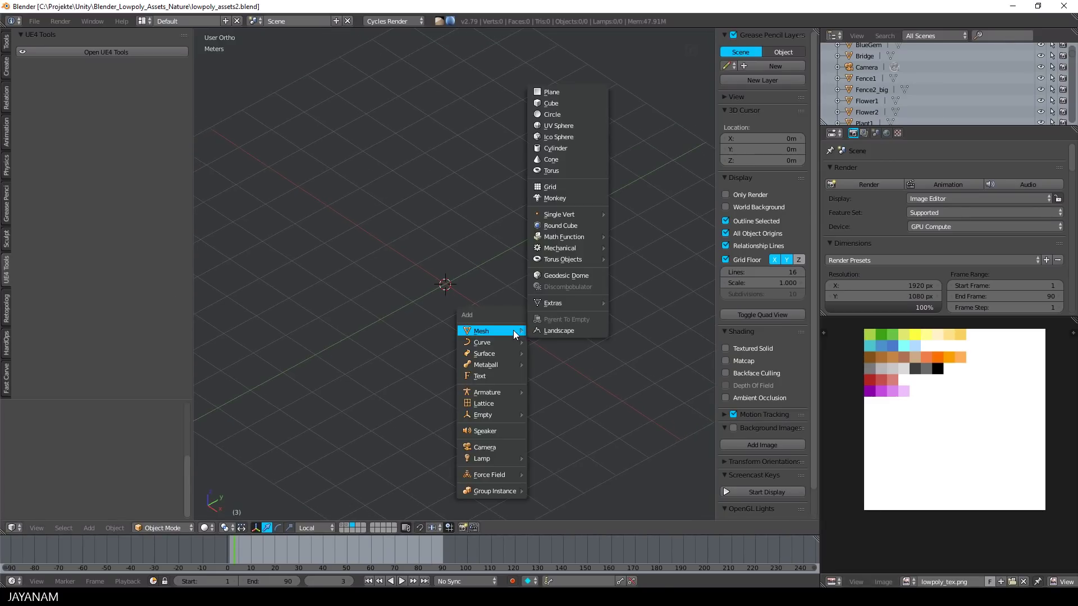
left_click(558, 102)
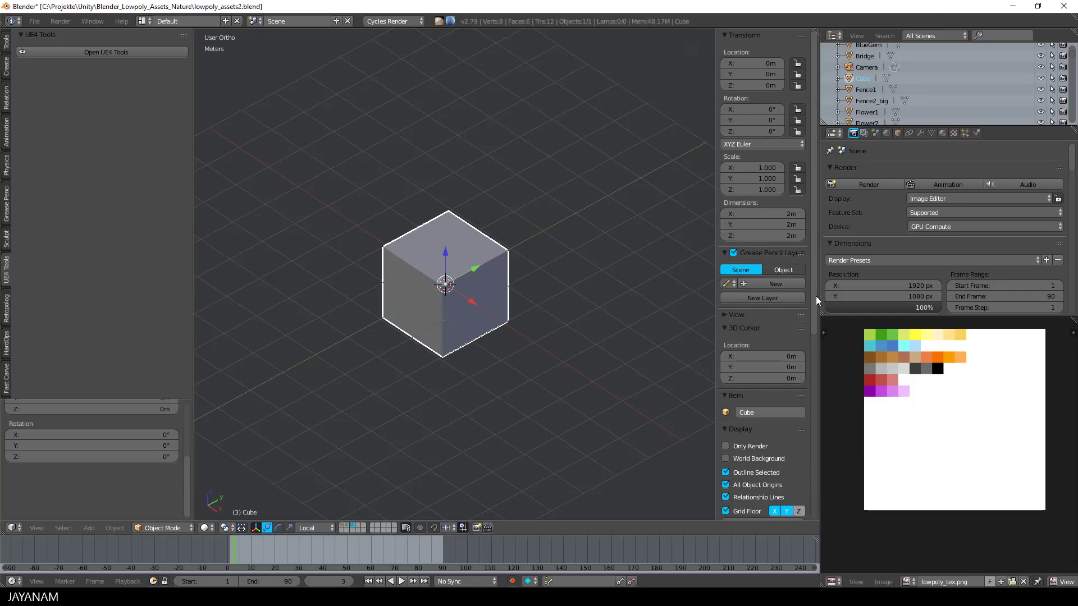
Hide the properties sidebar and narrow the tool shelf, showing its basic object tools
left_click_drag(816, 303, 821, 490)
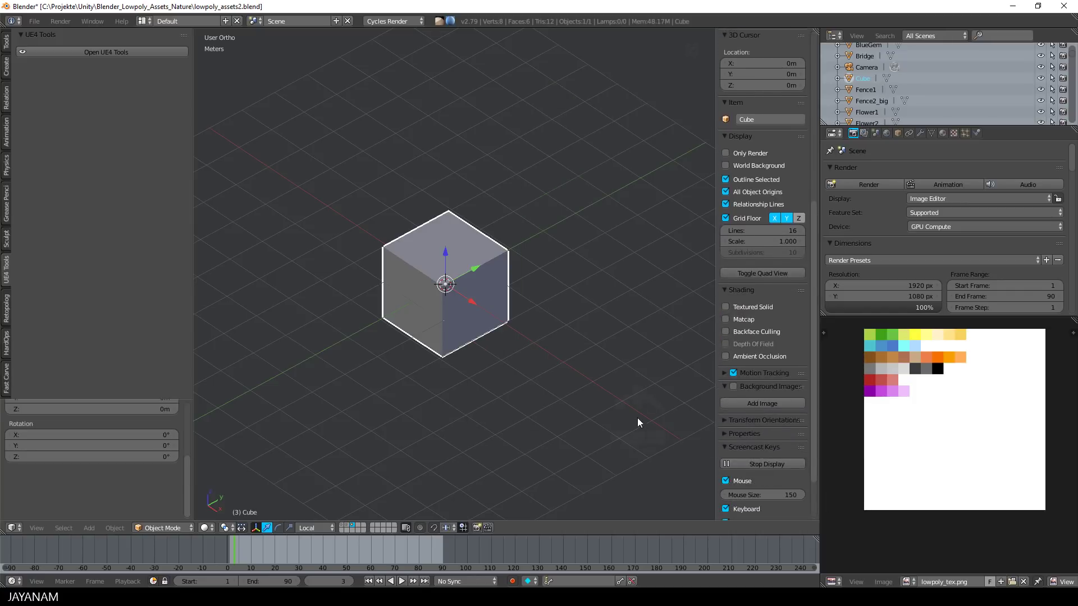
key("n")
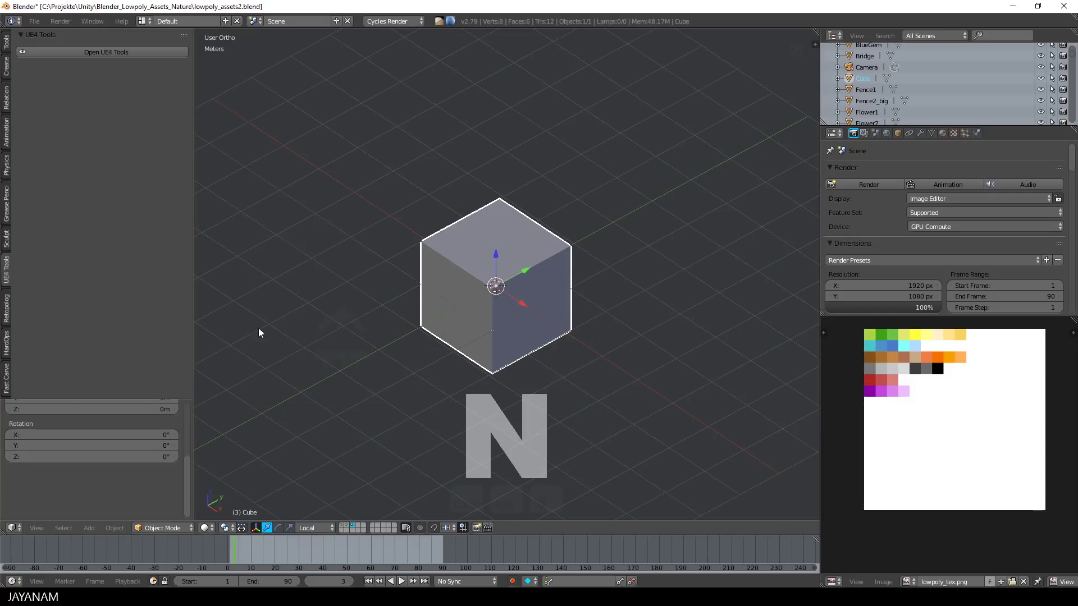
left_click_drag(194, 315, 132, 315)
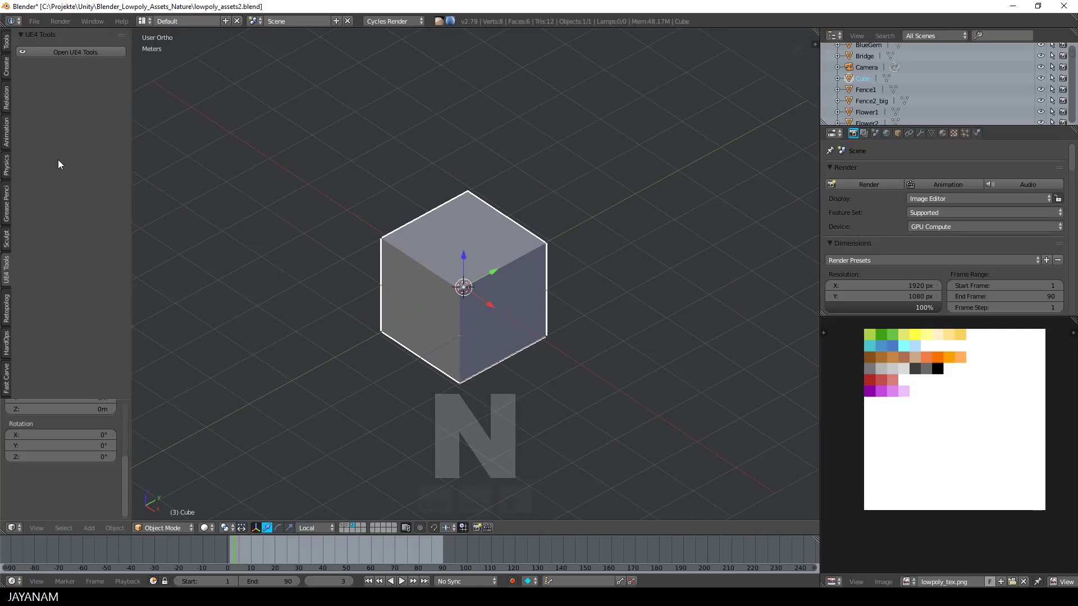
left_click(6, 41)
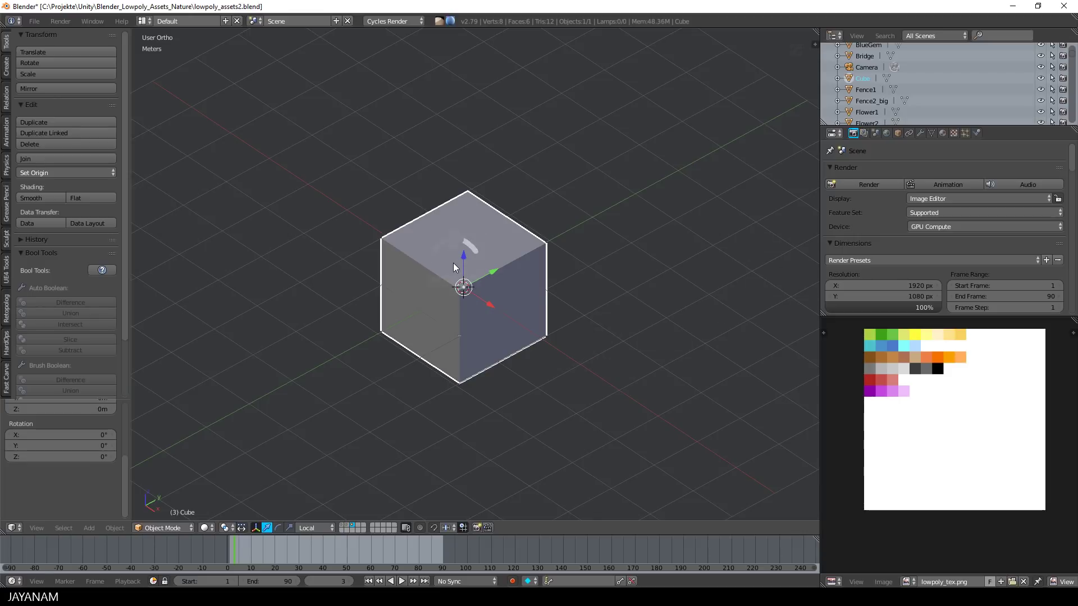
In Edit Mode, move the cube's top face down along Z until only a thin slab remains
key("Tab")
left_click(642, 308)
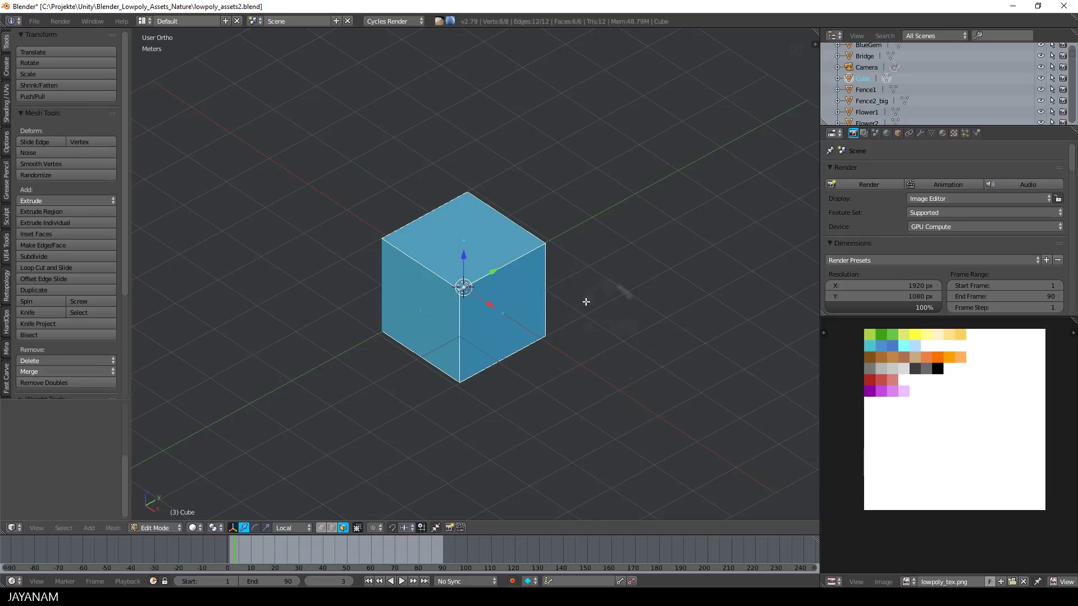
right_click(462, 240)
left_click_drag(468, 210, 469, 298)
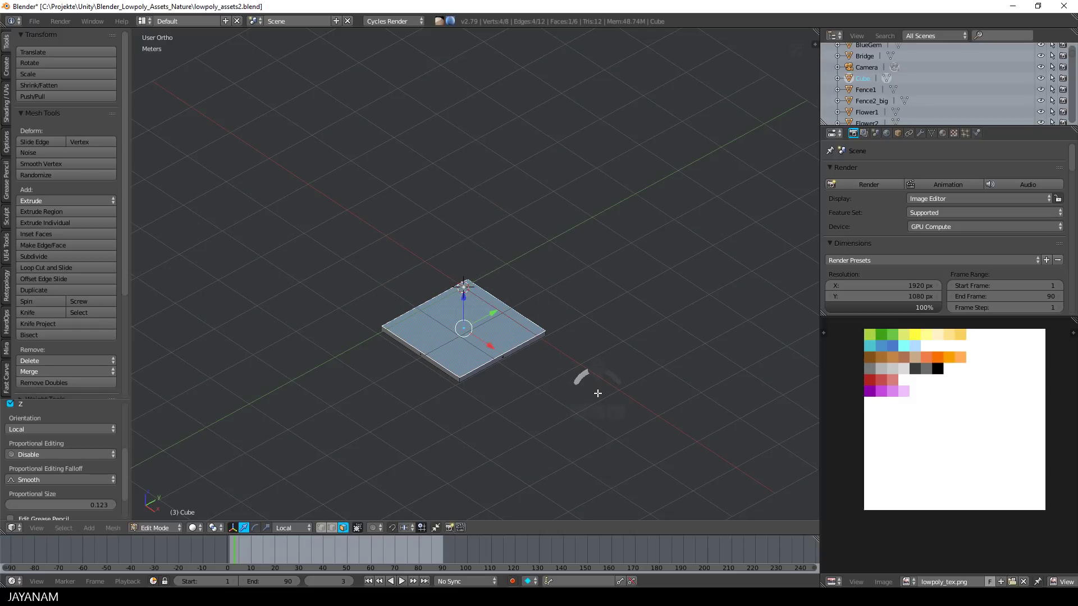
Select the whole slab and scale it along X to about 0.17, making a narrow plank
key("l")
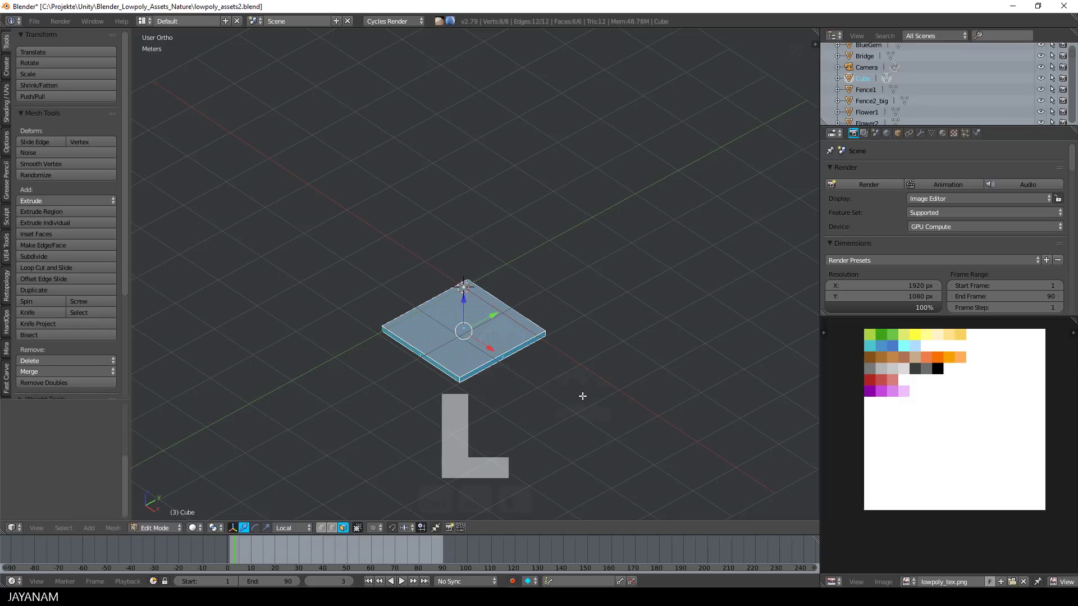
key("s")
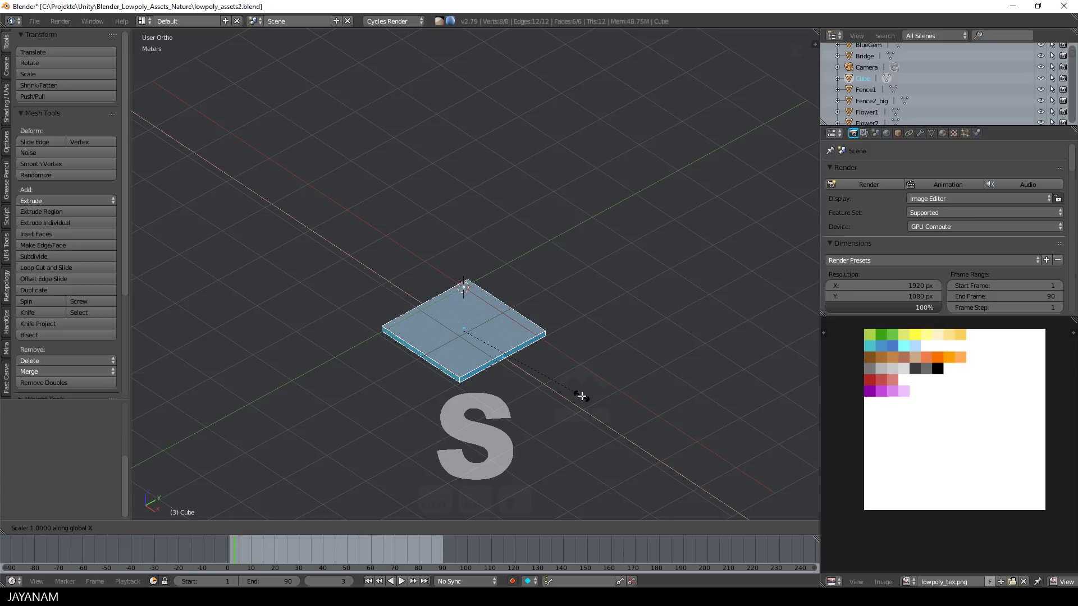
key("x")
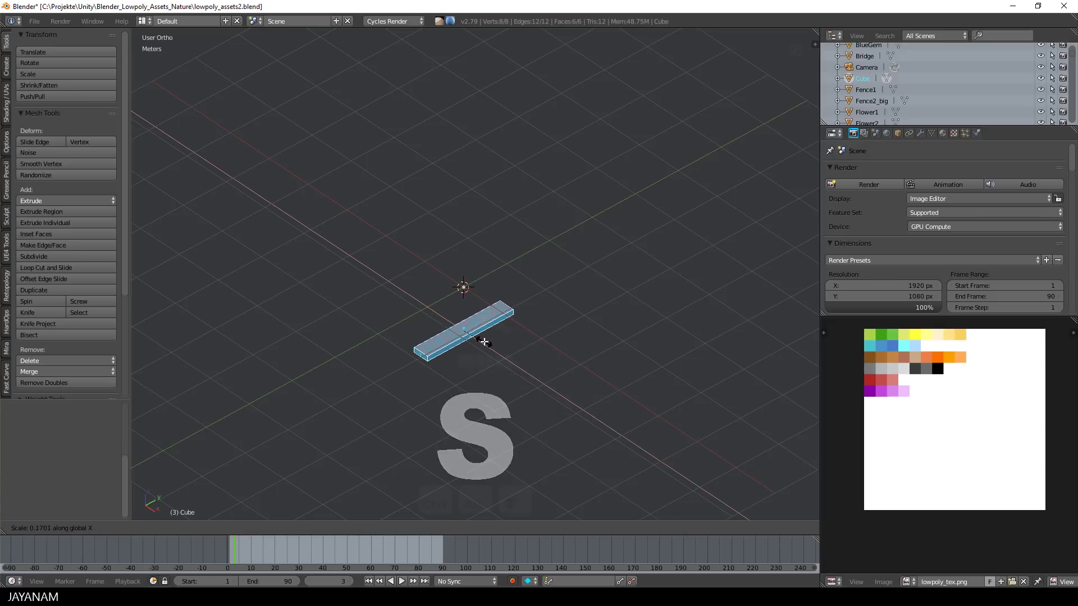
left_click(485, 341)
key("g")
key("z")
key("z")
left_click(467, 302)
key("ctrl+z")
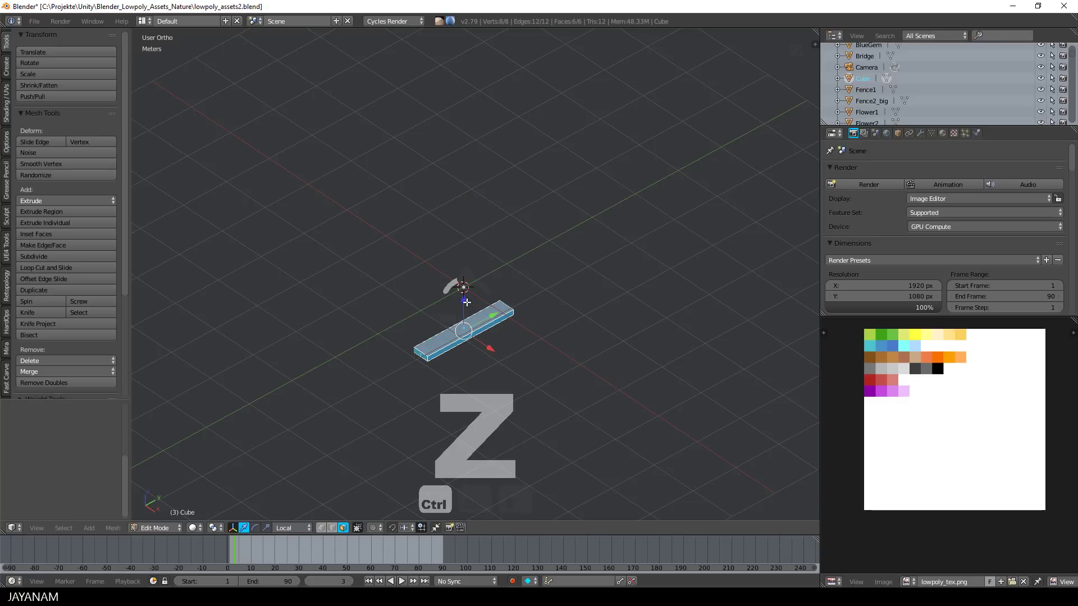
key("ctrl+z")
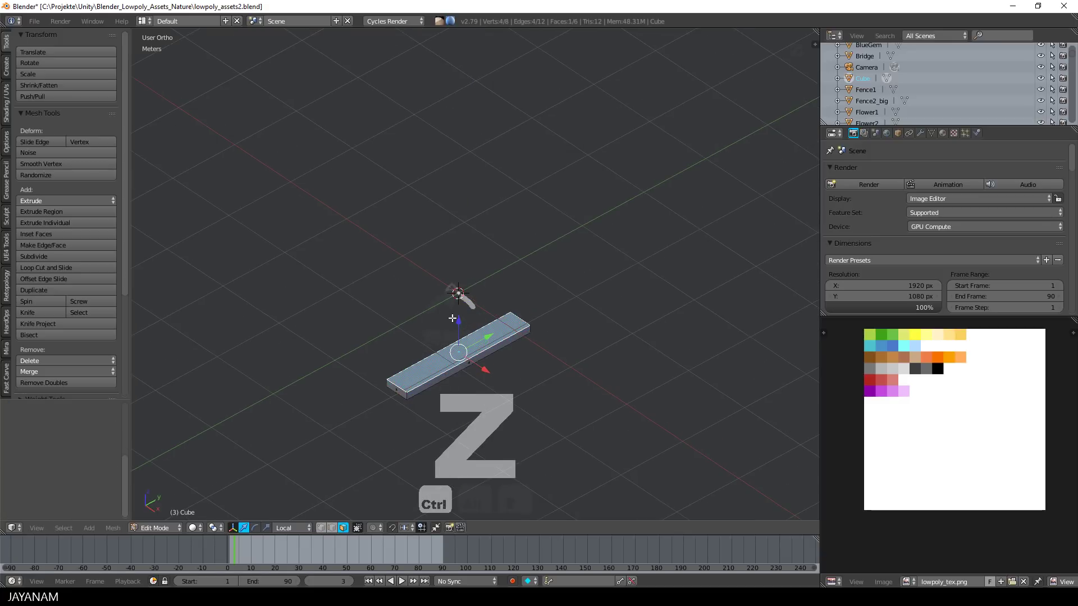
Lower the plank's top face slightly along Z to make the plank a little thinner
left_click_drag(453, 319, 462, 325)
middle_click_drag(534, 340, 582, 296)
scroll(557, 337, "down", 3)
key("KP_1")
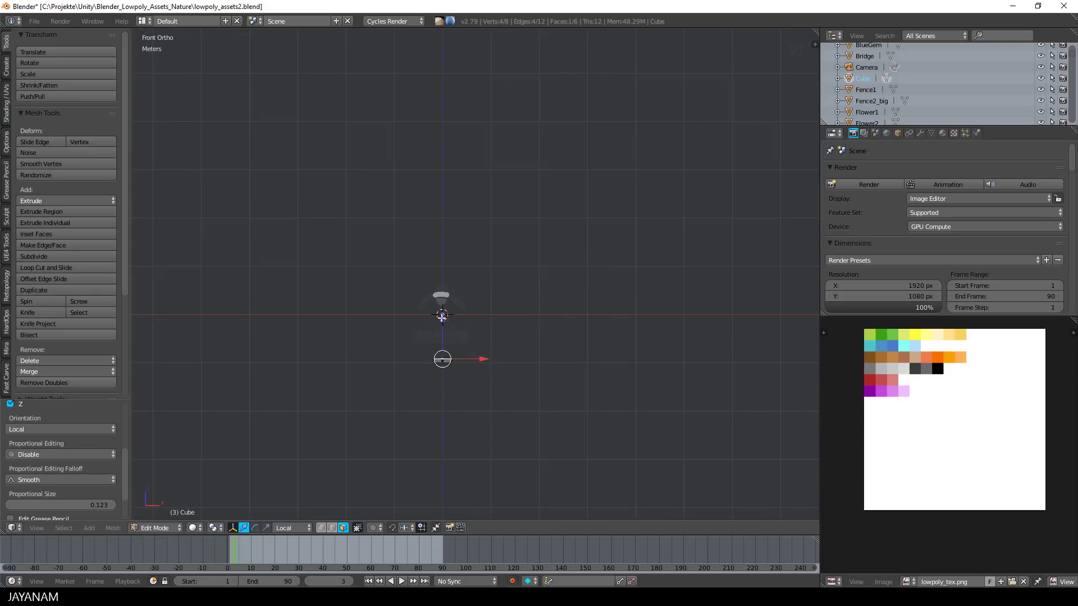
left_click_drag(441, 313, 443, 296, "ctrl")
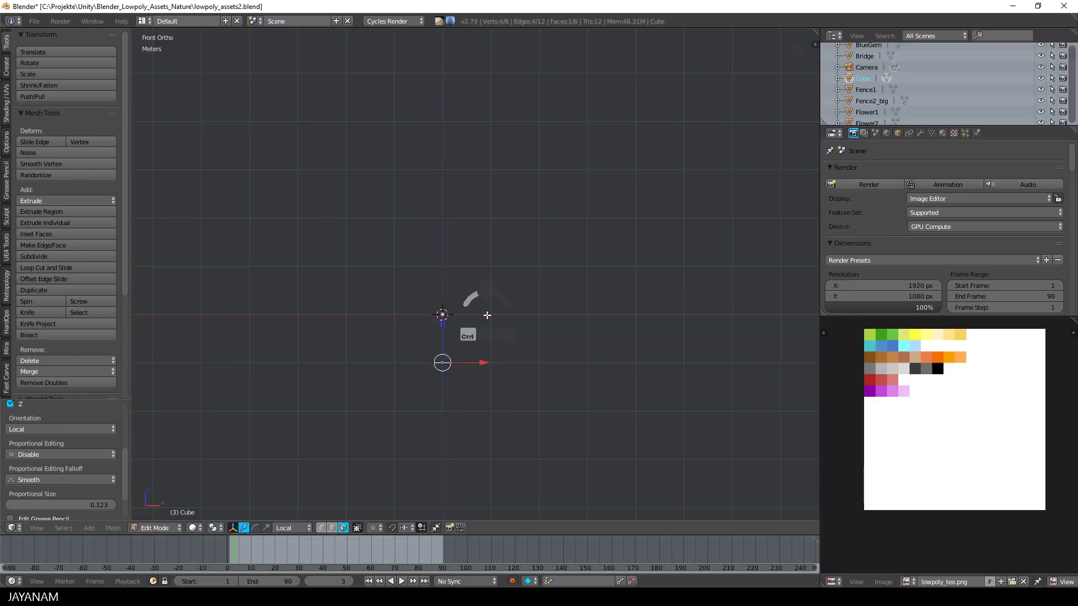
key("ctrl+z")
Return to Object Mode and set the plank's origin to its geometry
middle_click_drag(487, 315, 522, 348)
key("Tab")
middle_click_drag(453, 283, 464, 283)
key("ctrl+alt+shift+c")
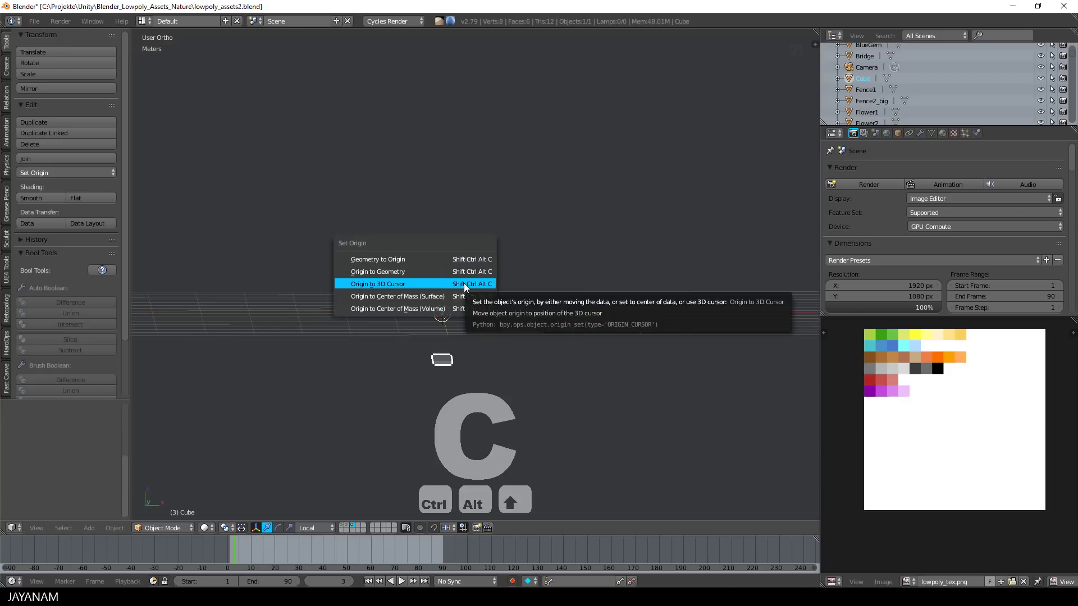
left_click(464, 284)
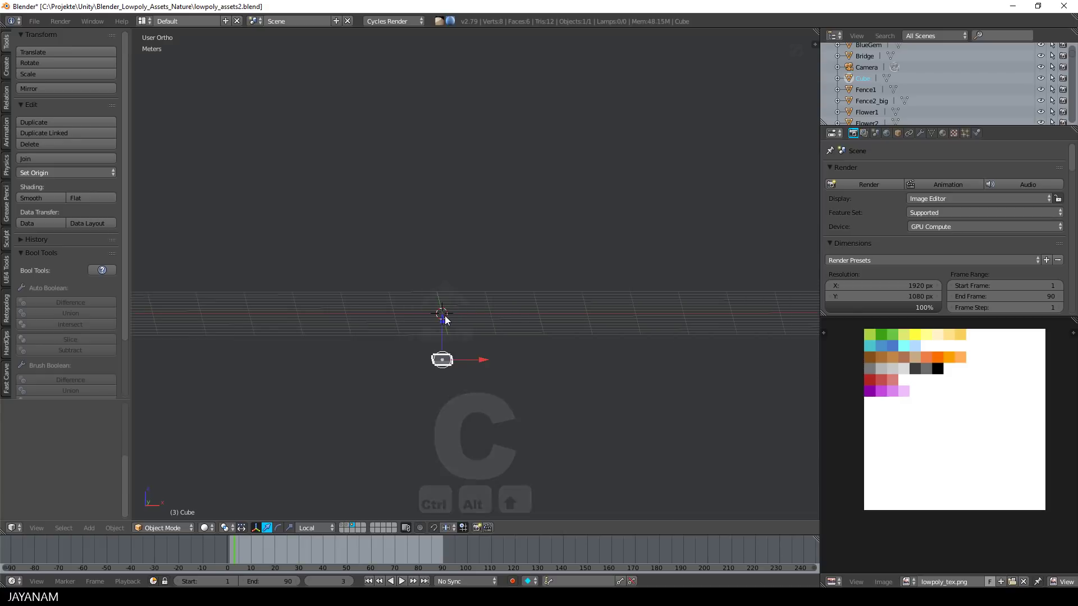
Raise the plank along Z to the grid floor and shift it along negative X, both with snapping
left_click_drag(445, 320, 446, 286, "ctrl")
middle_click_drag(472, 286, 532, 359)
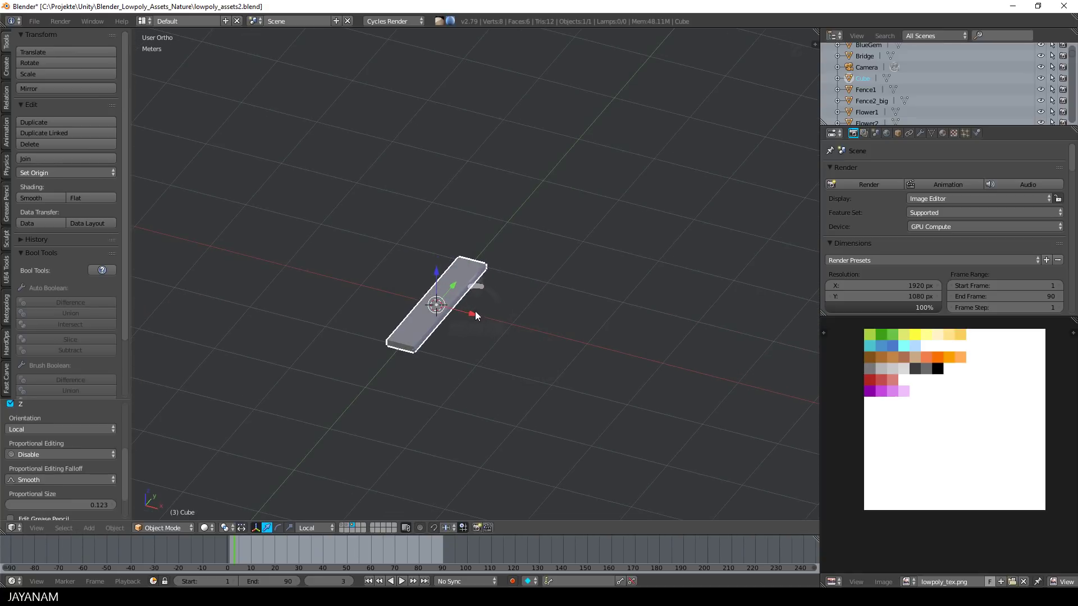
left_click_drag(473, 313, 384, 306, "ctrl")
scroll(428, 314, "down", 2)
middle_click_drag(463, 323, 470, 330)
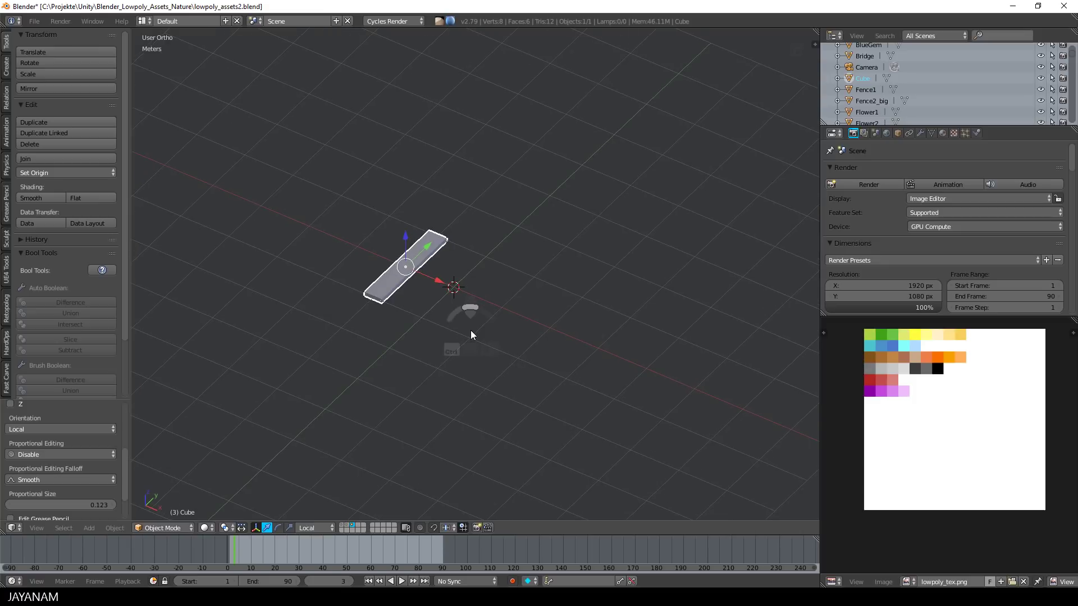
Add an Array modifier to the plank with a relative X offset of 1.1 and a count of 4
left_click(920, 135)
left_click(878, 170)
left_click(854, 196)
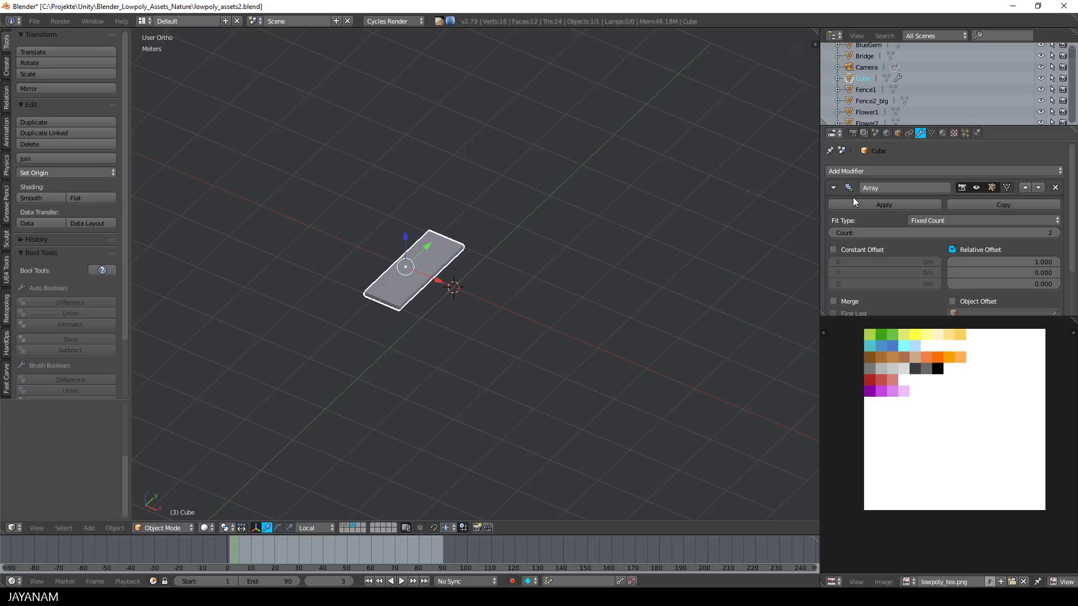
left_click_drag(1031, 264, 1060, 266)
left_click(1056, 232)
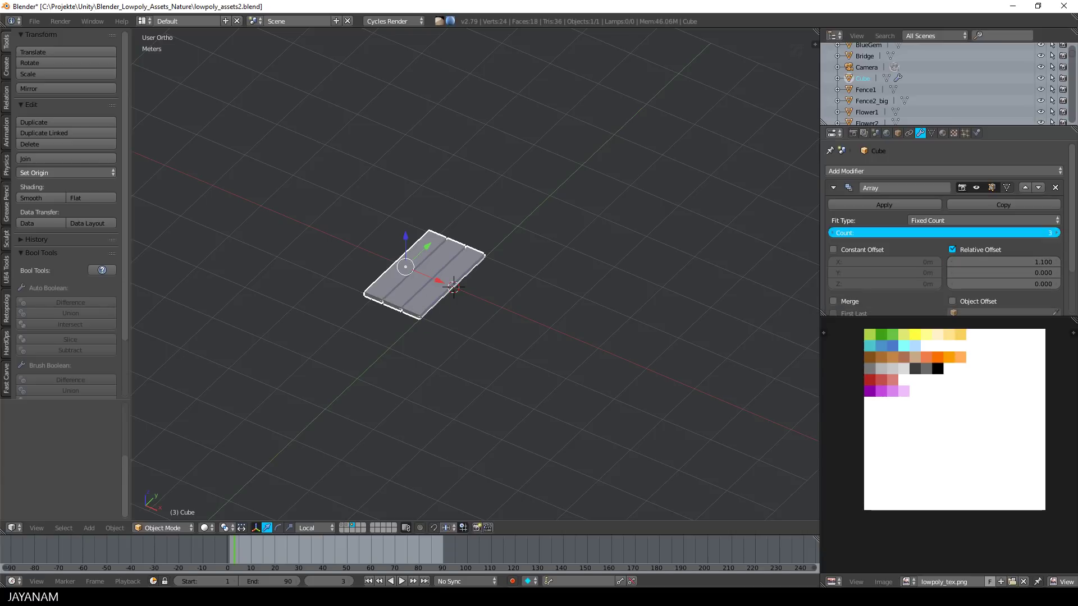
left_click(1056, 232)
Move the arrayed planks along X so the row is centred on the world origin
middle_click_drag(753, 250, 551, 275)
middle_click_drag(629, 261, 530, 294)
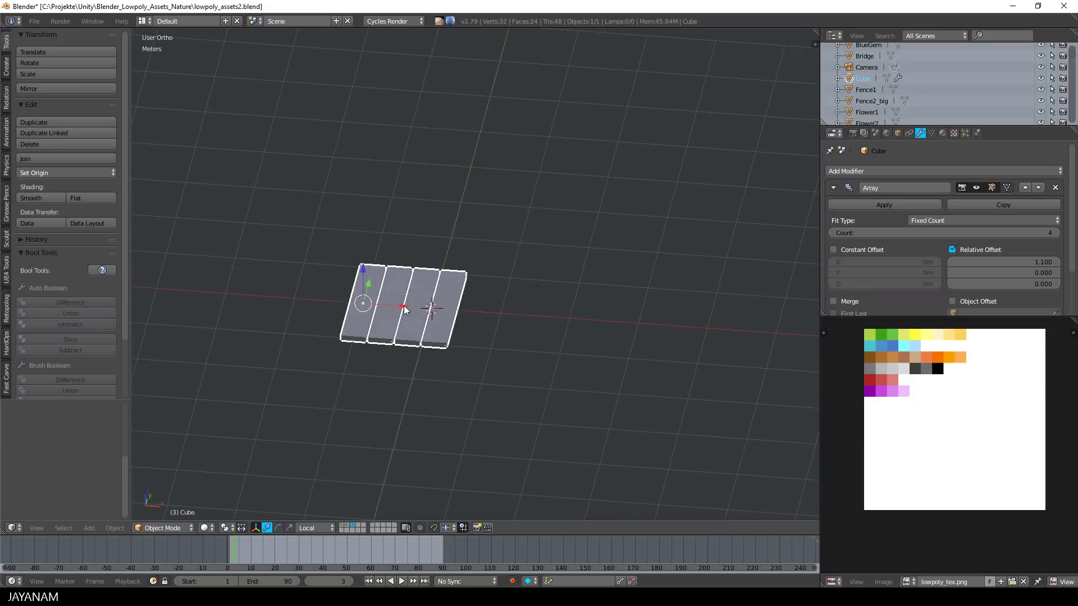
key("g")
key("x")
key("x")
left_click_drag(406, 311, 435, 309)
key("KP_7")
scroll(474, 322, "up", 2)
middle_click_drag(529, 325, 493, 293)
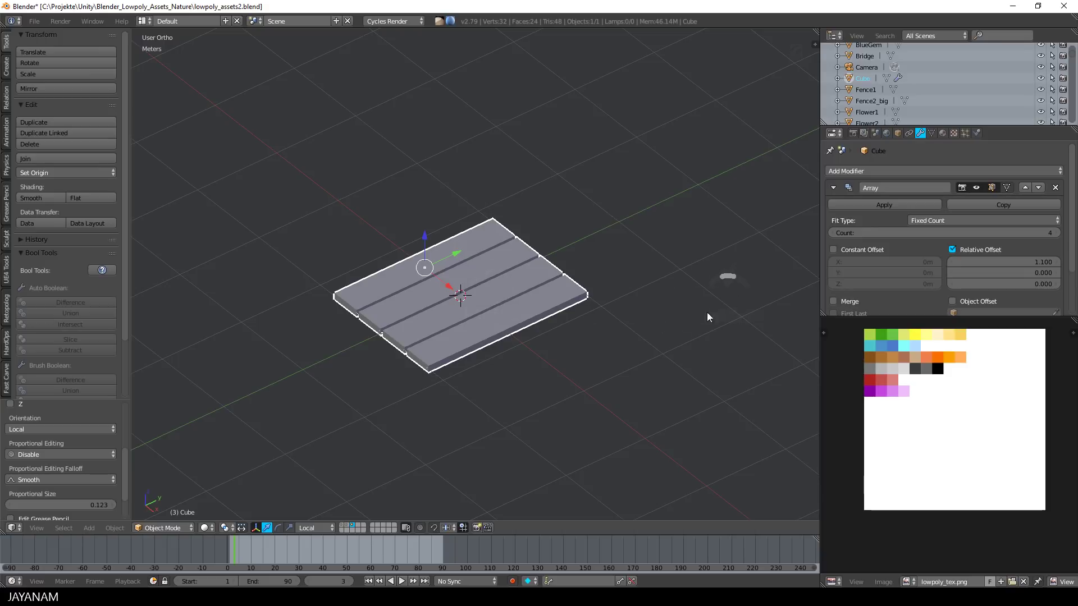
Apply the Array modifier to turn the four planks into real geometry
left_click(881, 203)
key("Tab")
left_click(527, 272)
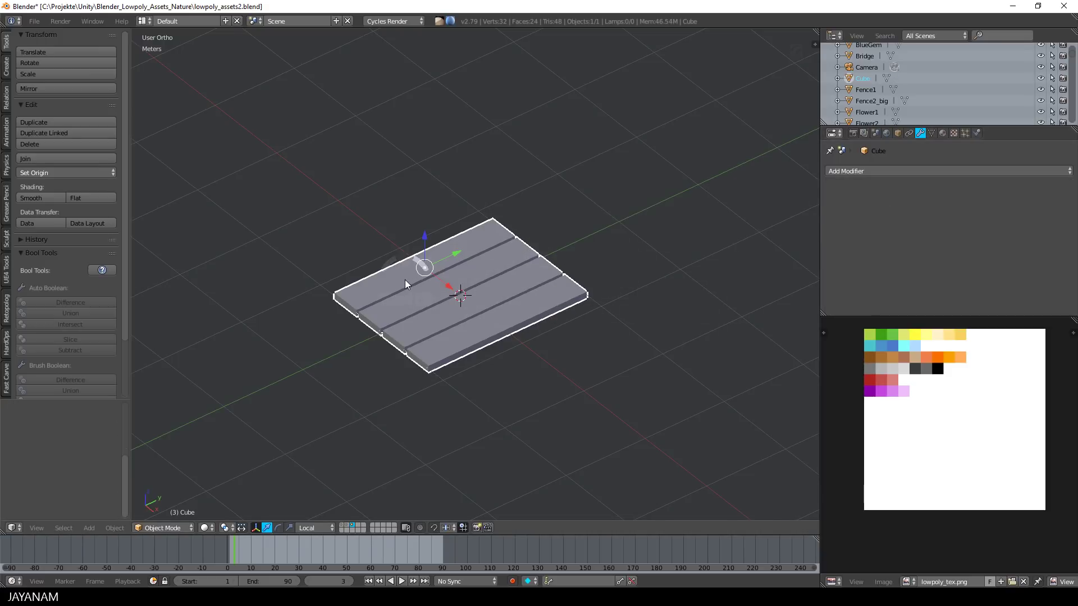
scroll(405, 283, "down", 2)
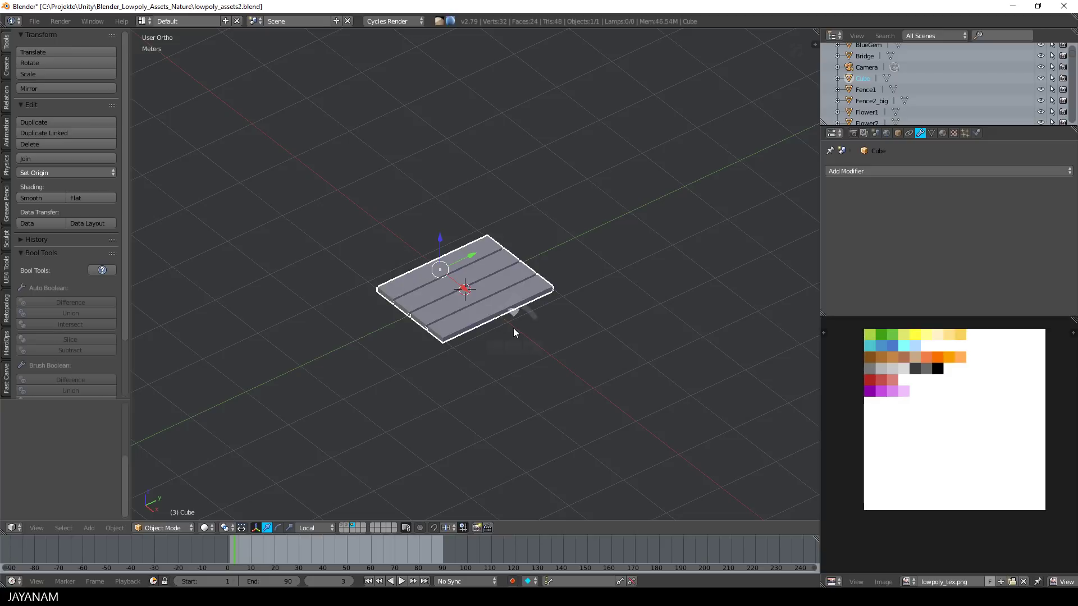
In Edit Mode, duplicate the outermost floor plank on the positive X side and place the copy beside the floor along X
key("Tab")
left_click(587, 320)
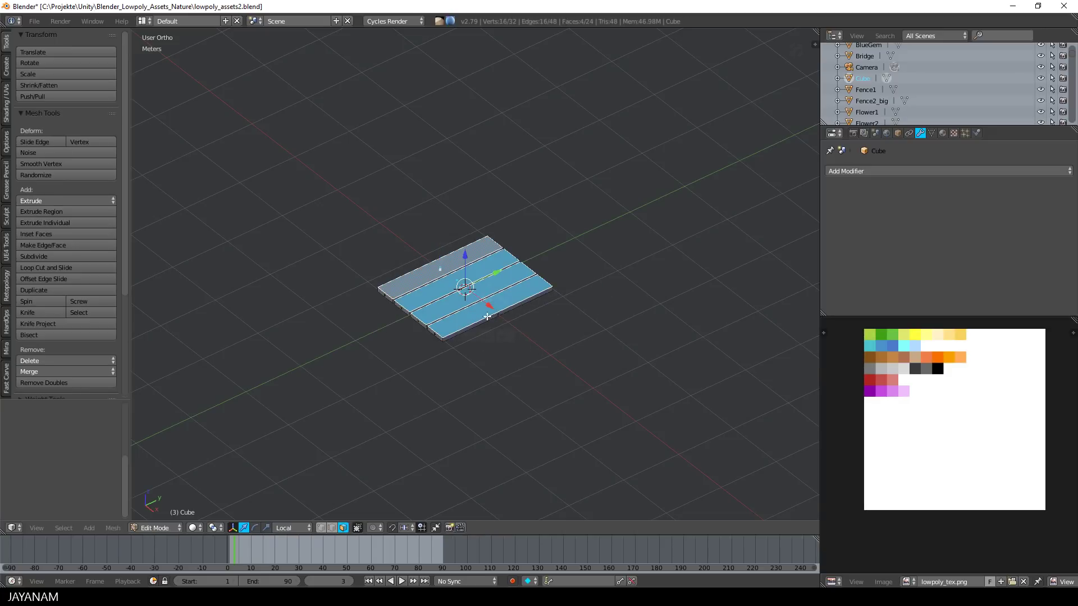
key("a")
key("l")
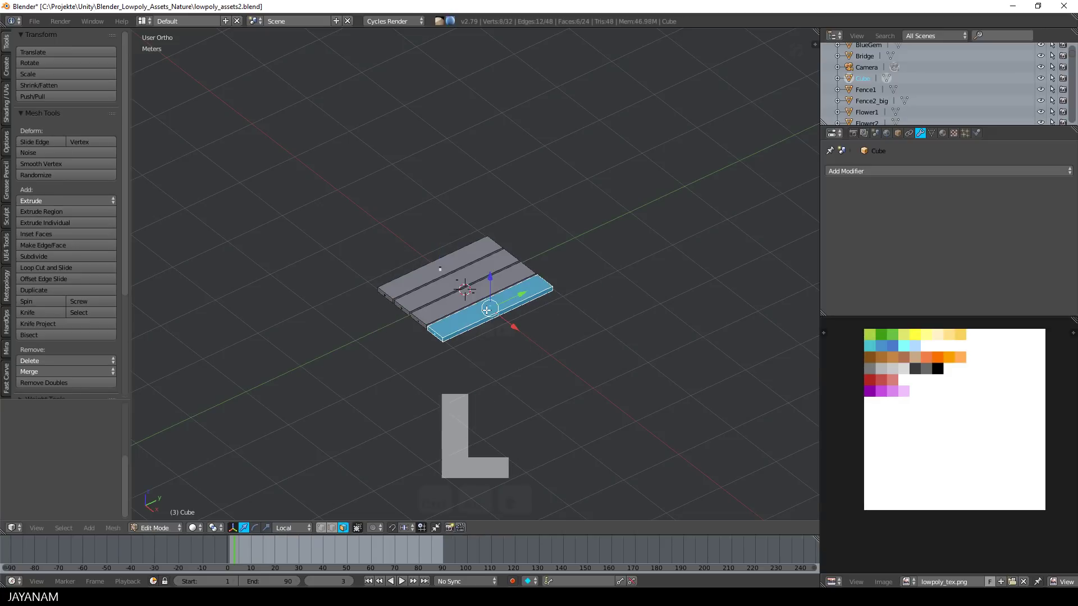
key("shift+d")
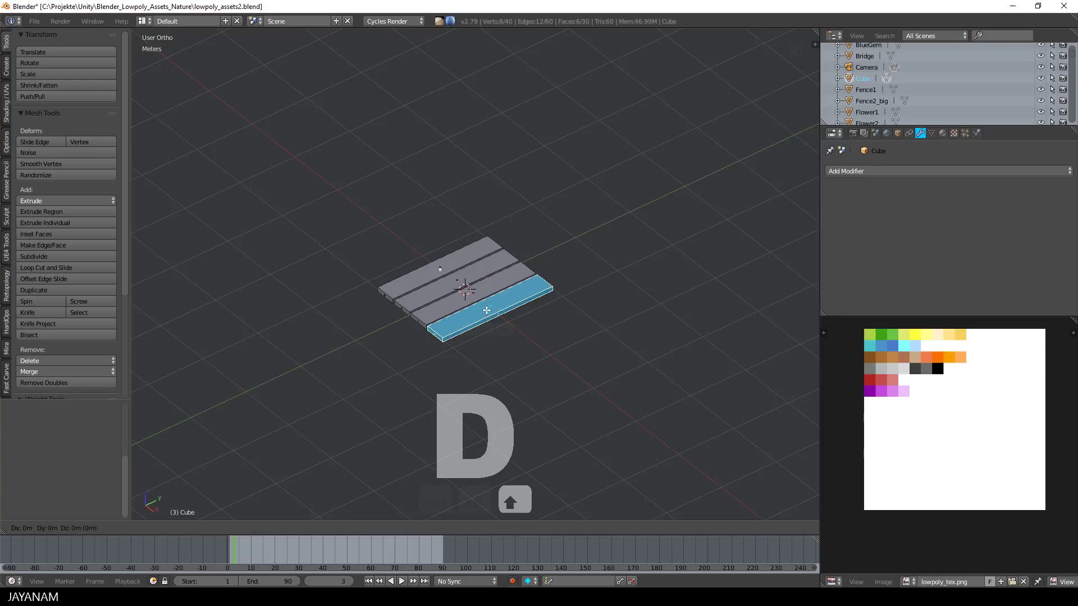
key("x")
left_click(549, 346)
Rotate the copied plank 90° about the Y axis so it stands upright
key("r")
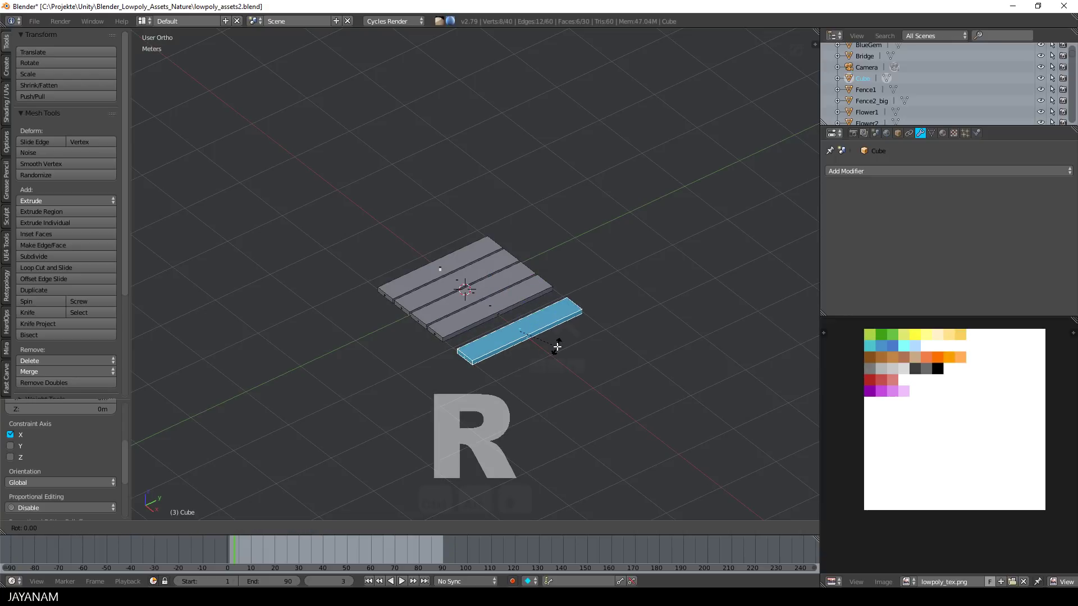
key("x")
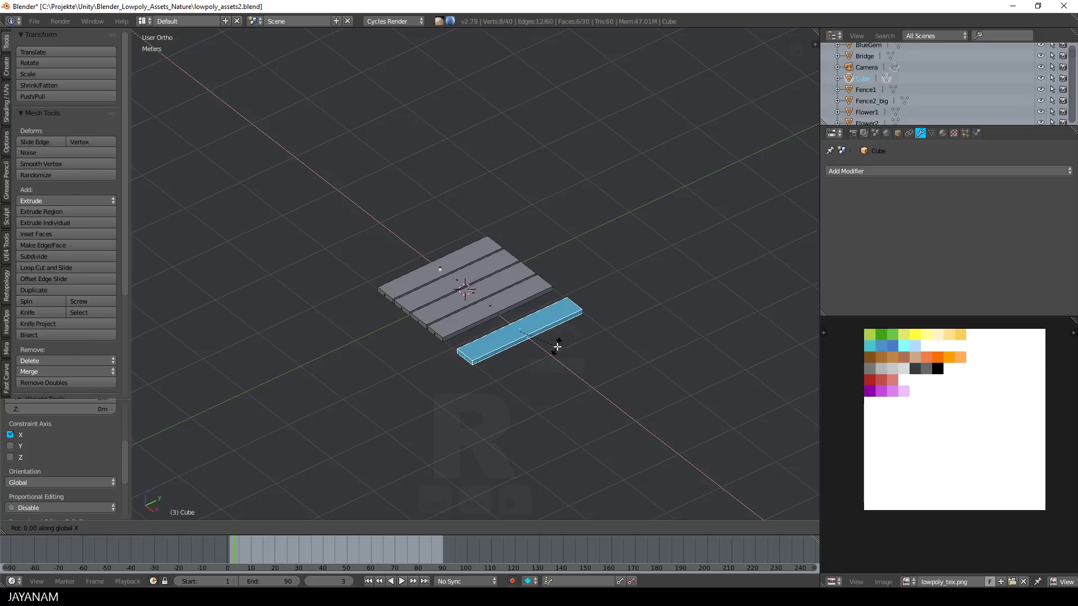
type("y")
type("90")
key("Return")
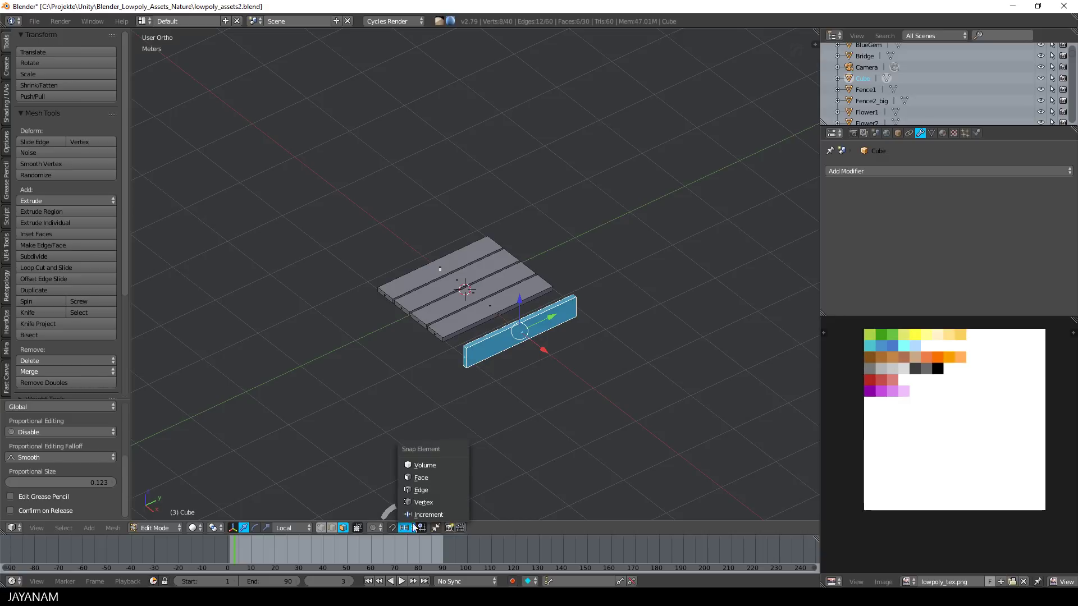
Set the snap element to Edge and snap the upright plank along X against the floor's outer edge
left_click(433, 491)
middle_click_drag(437, 495, 529, 395)
left_click_drag(554, 314, 496, 330, "ctrl")
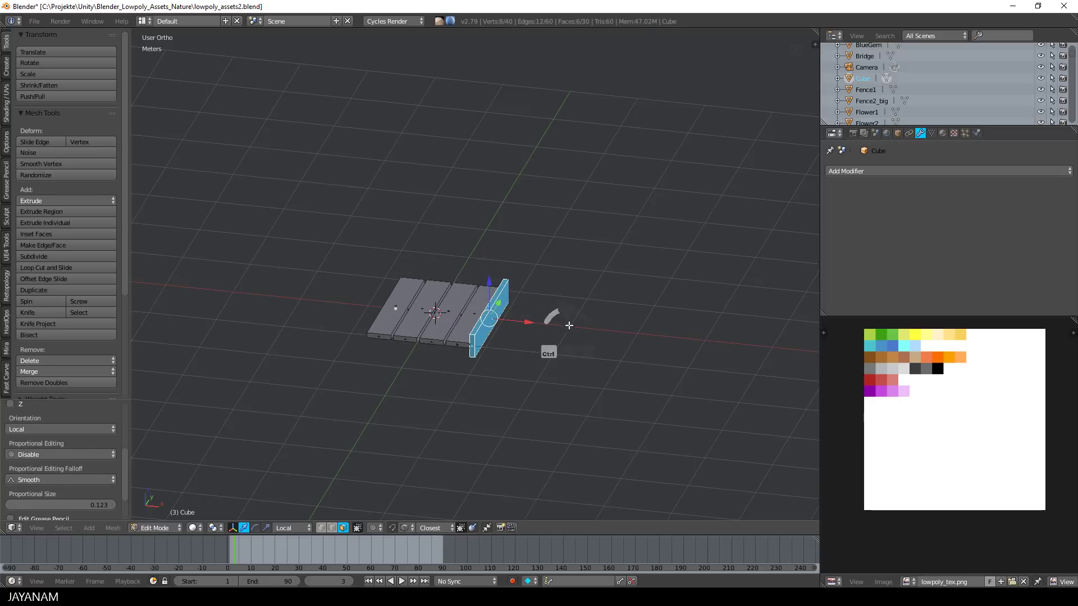
middle_click_drag(573, 318, 578, 302)
Snap the upright plank along Z so its bottom edge lines up with the underside of the floor
left_click_drag(488, 285, 465, 346)
middle_click_drag(506, 331, 474, 373)
scroll(477, 372, "up", 1)
middle_click_drag(574, 318, 549, 302)
Duplicate the upright plank twice upwards along Z with narrow gaps, building a side wall of three planks
key("shift+d")
key("z")
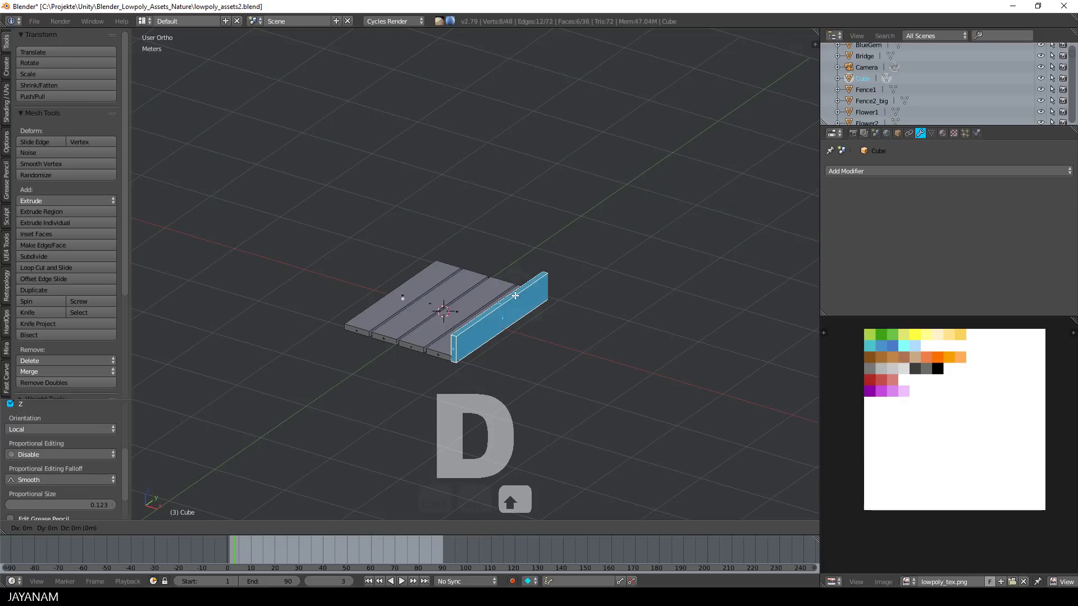
left_click(514, 265)
key("KP_3")
scroll(462, 243, "up", 4)
left_click_drag(535, 286, 537, 291)
key("shift+d")
key("z")
left_click(541, 224)
Select the side wall's planks, duplicate them and place the copy at the opposite side of the floor
scroll(584, 325, "down", 2)
middle_click_drag(541, 225, 572, 308)
scroll(570, 308, "down", 3)
scroll(539, 323, "up", 2)
scroll(541, 321, "down", 1)
key("l")
key("l")
mouse_move(496, 315)
middle_mouse_down()
mouse_move(531, 323)
mouse_move(494, 315)
middle_mouse_up()
key("shift+d")
left_click(339, 329)
middle_click_drag(339, 329, 349, 332)
Duplicate the top plank of one side wall along X and place the copy between the two walls
key("a")
key("l")
key("shift+d")
key("x")
left_click(452, 311)
key("r")
key("z")
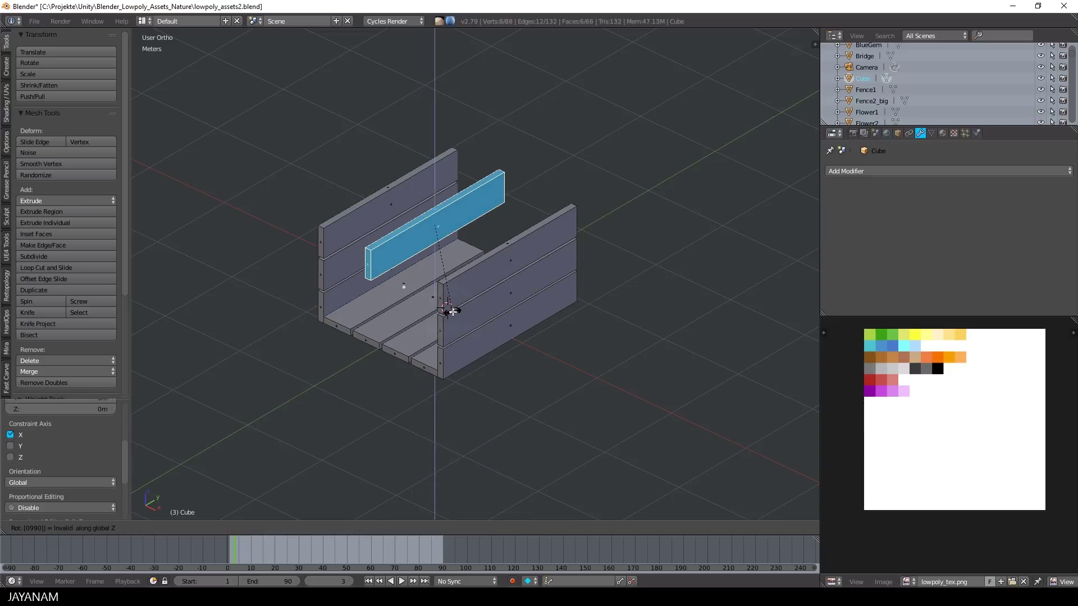
key("Escape")
Rotate the copied plank 90° about Z and snap it to the open front ends of the side walls
type("rz90")
key("Return")
mouse_move(461, 210)
left_mouse_down("ctrl")
mouse_move(363, 398)
mouse_move(306, 365)
left_mouse_up("ctrl")
Snap the front plank along X so its end lines up with the outer edge of a side wall
left_click_drag(306, 332, 395, 294, "ctrl")
key("ctrl+z")
middle_click_drag(400, 374, 398, 372)
mouse_move(277, 311)
left_mouse_down("ctrl")
mouse_move(356, 294)
mouse_move(438, 301)
left_mouse_up("ctrl")
Move the front plank's end face along X until it is flush with the other side wall's outer face
middle_click_drag(489, 288, 615, 266)
right_click(415, 327)
left_click_drag(433, 317, 460, 312)
Duplicate the top front plank twice down along Z to fill the lower two rows of the front wall
middle_click_drag(550, 298, 407, 324)
scroll(406, 324, "up", 5)
scroll(407, 324, "down", 5)
key("l")
key("shift+d")
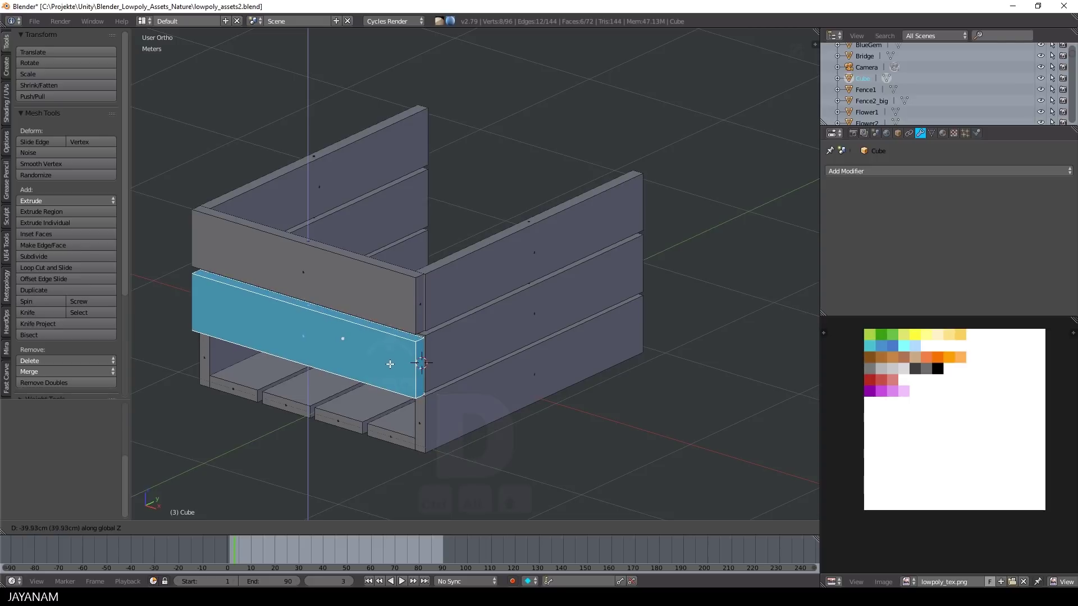
left_click(389, 365)
key("shift+d")
middle_click(389, 381)
left_click(377, 423)
Select the two lower front planks in front view and move them up slightly along Z
middle_click_drag(443, 399, 396, 382)
middle_click_drag(397, 381, 514, 314, "shift")
key("KP_1")
key("l")
key("z")
key("z")
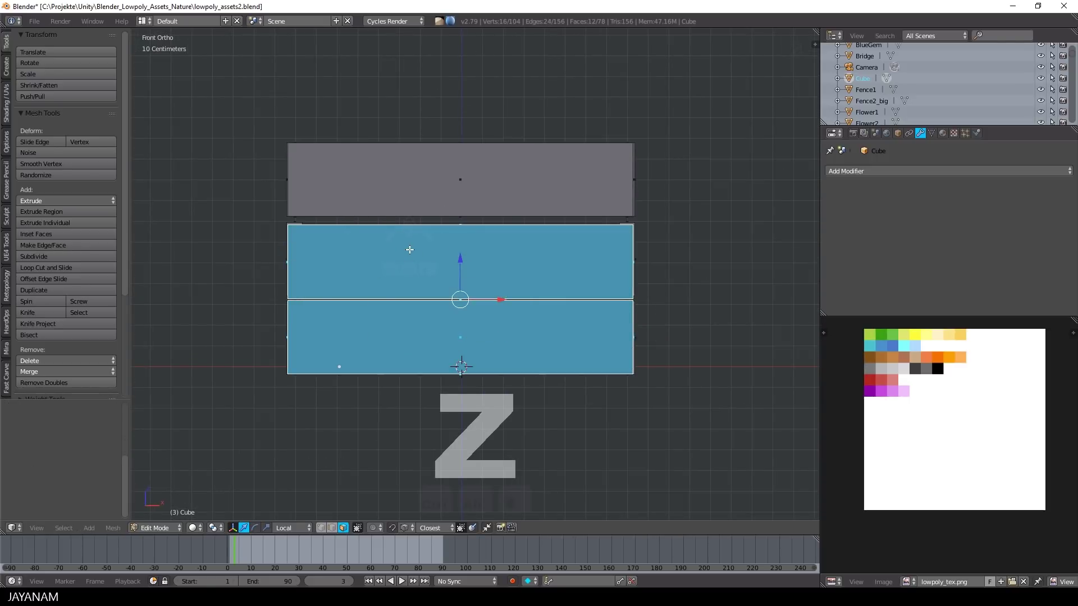
key("g")
middle_click(411, 246)
left_click(411, 244)
Select only the middle front plank and fine-tune its height along Z between its neighbours
key("a")
scroll(418, 250, "up", 1)
key("l")
left_click_drag(457, 224, 457, 220)
middle_click_drag(457, 221, 430, 242)
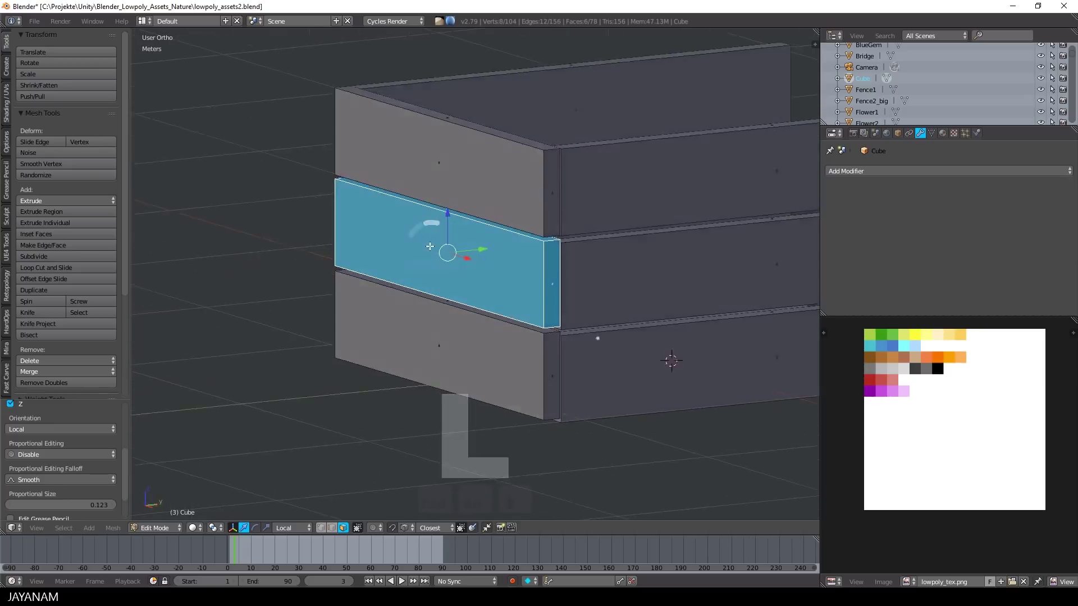
scroll(435, 241, "down", 1)
left_click_drag(451, 217, 451, 222)
Adjust the bottom front plank's height along its local Z axis to even out the gap
key("a")
key("g")
key("z")
key("z")
key("l")
left_click_drag(456, 292, 457, 295)
Nudge the end face of the middle front plank slightly to vary its length, and clear the selection
right_click(533, 364)
left_click_drag(551, 367, 549, 367)
scroll(531, 284, "down", 4)
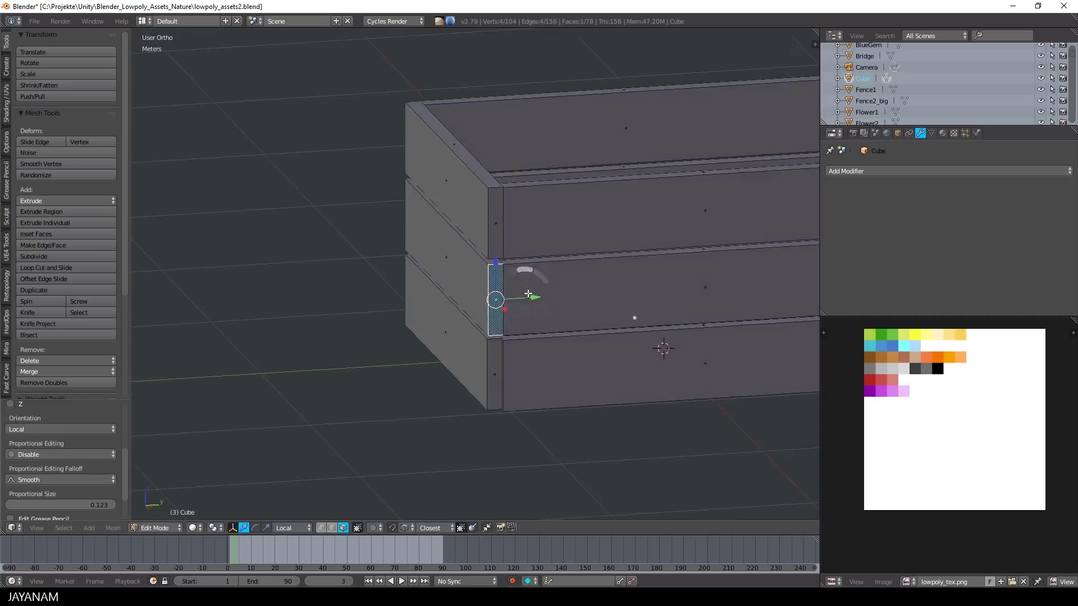
key("a")
Duplicate the three front planks and place the copies along Y against the open back ends of the side walls
key("l")
key("l")
key("l")
key("shift+d")
left_click(659, 250)
middle_click_drag(661, 252, 563, 292, "shift")
scroll(563, 294, "up", 2)
left_click_drag(547, 273, 520, 278)
Shift the end faces of the back wall planks one by one by small amounts to vary their lengths
middle_click_drag(553, 275, 480, 295)
scroll(522, 289, "up", 3)
right_click(533, 294)
left_click_drag(523, 312, 520, 317)
middle_click_drag(520, 317, 336, 323)
right_click(497, 371)
left_click_drag(484, 362, 481, 368)
right_click(500, 479)
left_click_drag(484, 482, 480, 491)
Nudge the middle back plank's other end face along its local X axis
middle_click_drag(509, 431, 520, 427)
right_click(518, 428)
key("g")
key("x")
key("x")
left_click_drag(499, 420, 499, 420)
middle_click_drag(498, 420, 454, 439)
scroll(453, 438, "down", 2)
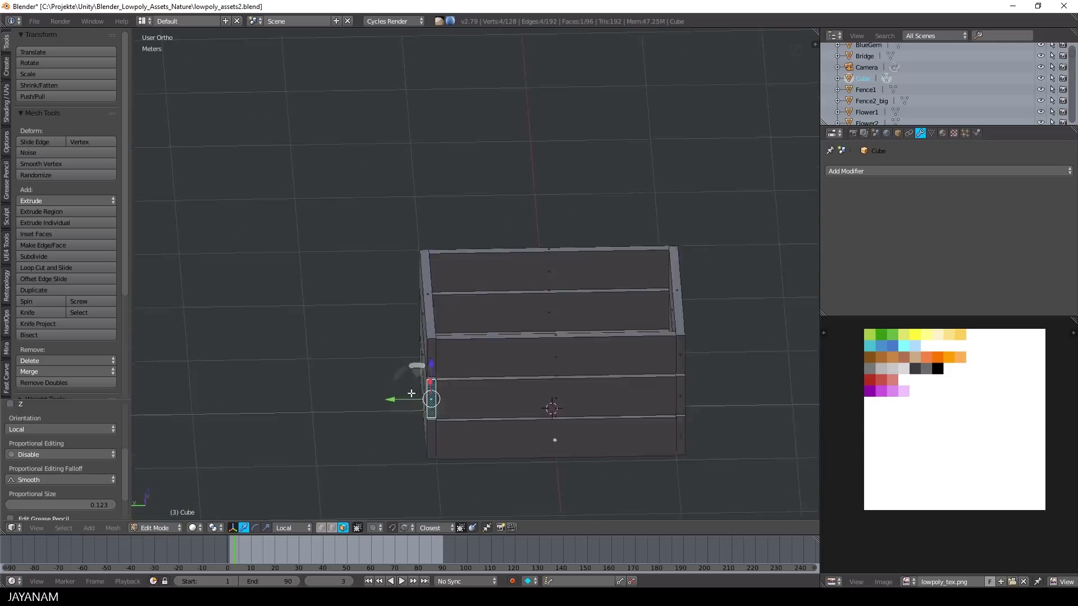
Adjust the top end plank's height by moving its upper face slightly along Z
scroll(432, 387, "up", 2)
right_click(390, 280)
left_click_drag(388, 278, 389, 281)
scroll(389, 280, "down", 2)
middle_click_drag(388, 281, 553, 298)
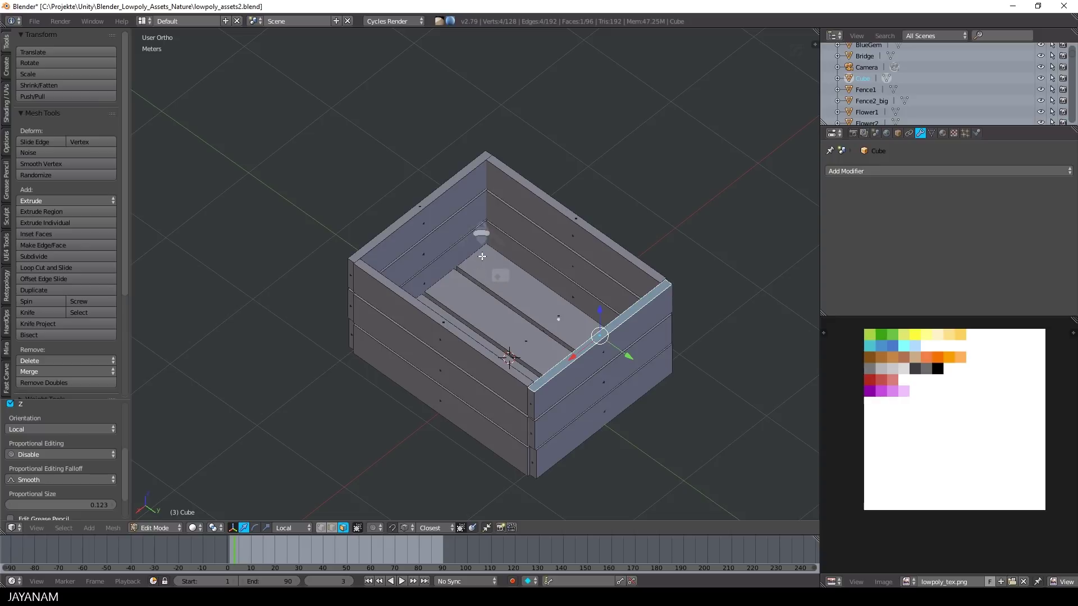
Add a cube at the box's inner corner, scale it down to a small block and move it towards the corner
key("shift+a")
left_click(528, 262)
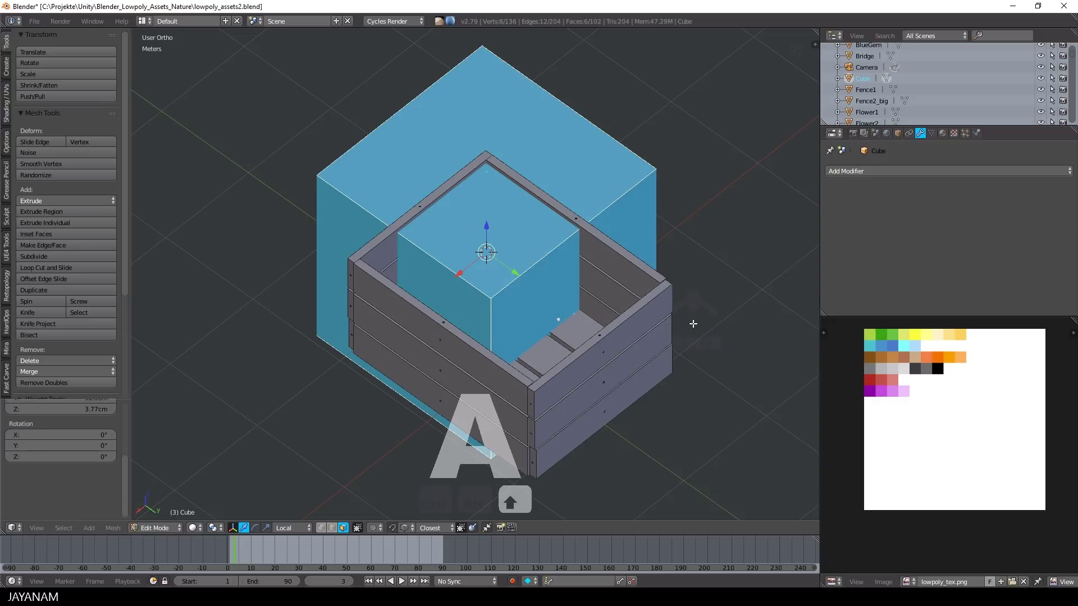
key("s")
left_click(533, 270)
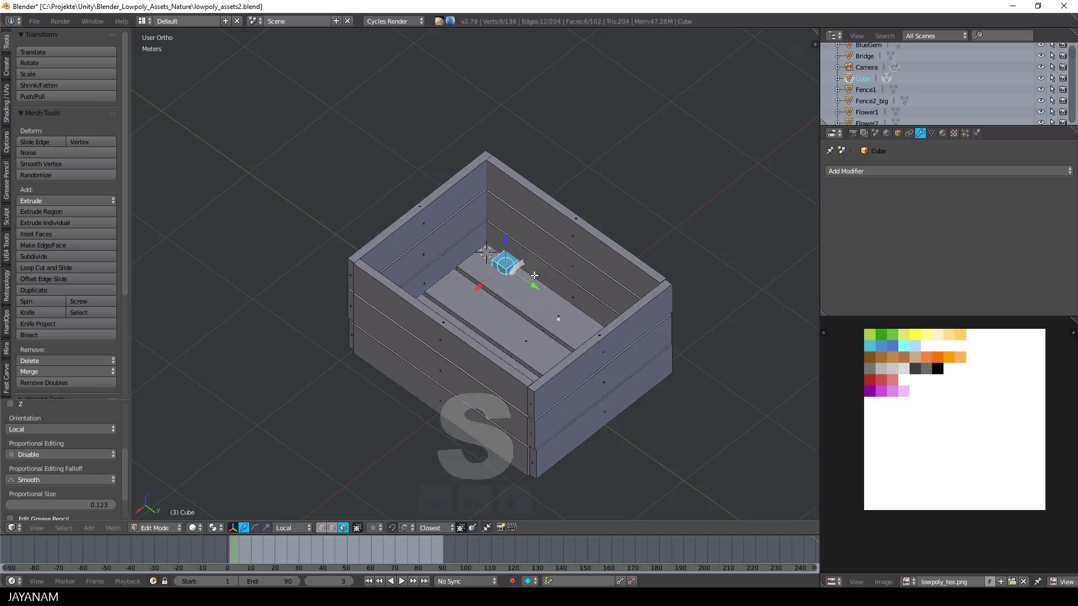
left_click_drag(479, 287, 470, 293)
left_click_drag(498, 250, 497, 237)
Delete the small cube's top face and rotate the cube 180° about X so the open side faces down
right_click(494, 254)
key("x")
left_click(510, 253)
scroll(508, 258, "up", 1)
key("l")
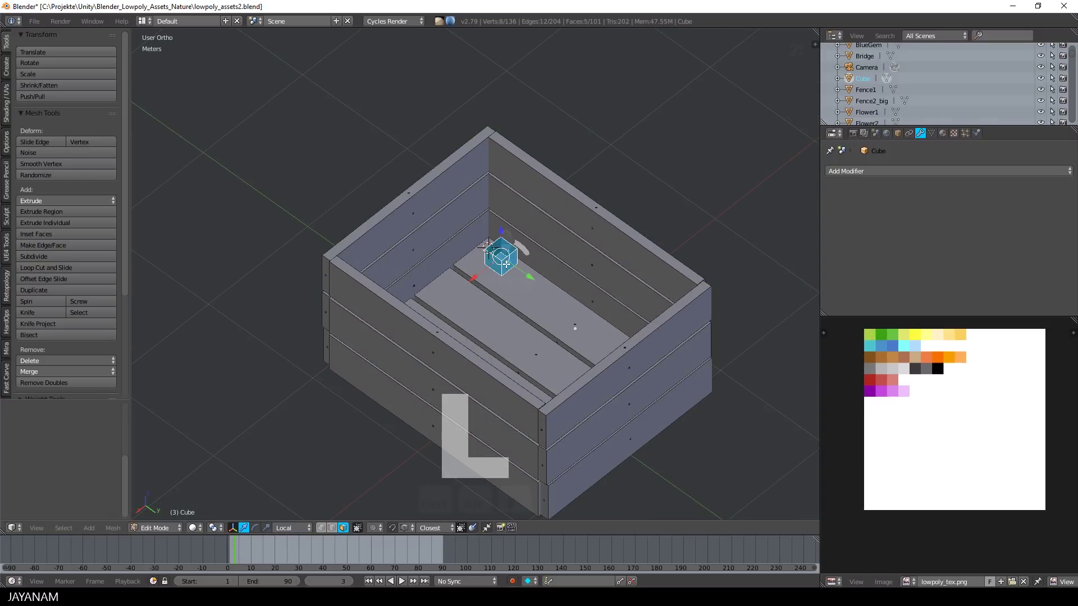
key("r")
key("x")
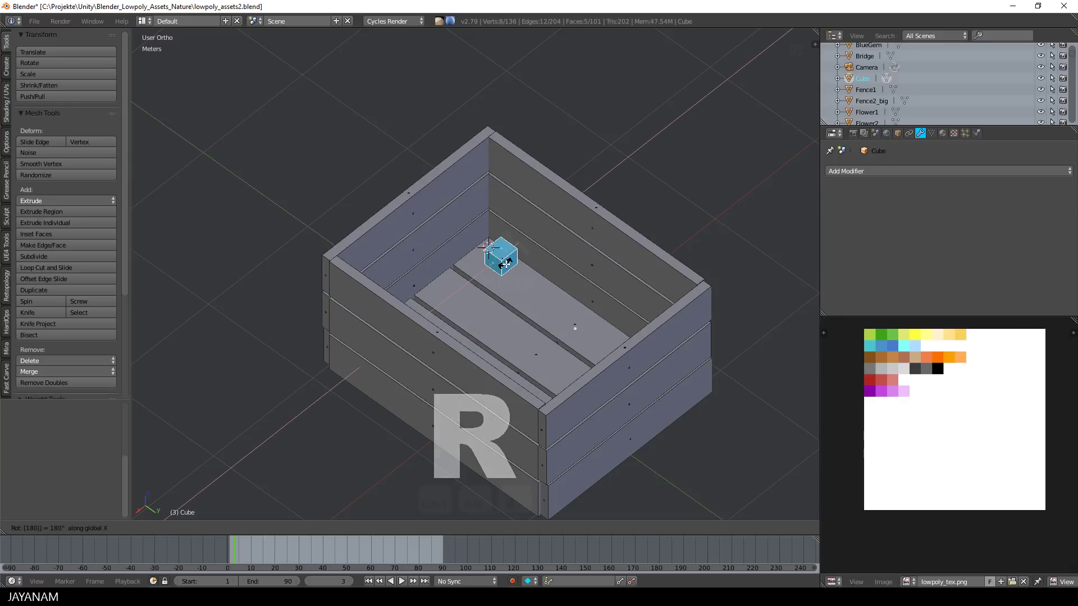
key("Return")
Snap the small block down to the floor, shift it along X and raise its top face to form a corner post
left_click_drag(500, 233, 502, 271, "ctrl")
left_click_drag(459, 271, 468, 265)
right_click(491, 229)
left_click_drag(492, 213, 510, 129)
Scale the corner post, snap it back onto the floor and raise its top face to just below the wall's rim
key("l")
key("l")
key("a")
key("l")
key("s")
left_click(524, 221)
left_click_drag(490, 174, 468, 275, "ctrl")
right_click(490, 171)
left_click_drag(490, 142, 489, 118)
Nudge the post tight into its corner and duplicate it along Y to the other corner of the same side wall
key("l")
scroll(489, 202, "up", 3)
middle_click_drag(566, 157, 561, 210, "shift")
left_click_drag(515, 276, 510, 273)
left_click(510, 272)
scroll(511, 272, "down", 4)
middle_click_drag(511, 272, 447, 225)
key("shift+d")
key("y")
left_click(477, 372)
Adjust the copied post's height by moving its top face slightly down along Z
scroll(438, 219, "up", 4)
middle_click_drag(370, 174, 436, 280, "shift")
right_click(437, 288)
left_click_drag(436, 259, 437, 265)
left_click(437, 264)
scroll(437, 264, "down", 4)
Duplicate the post along X to the opposite side wall, and duplicate that copy along Y into the remaining corner
middle_click_drag(481, 294, 481, 312)
key("l")
key("shift+d")
key("x")
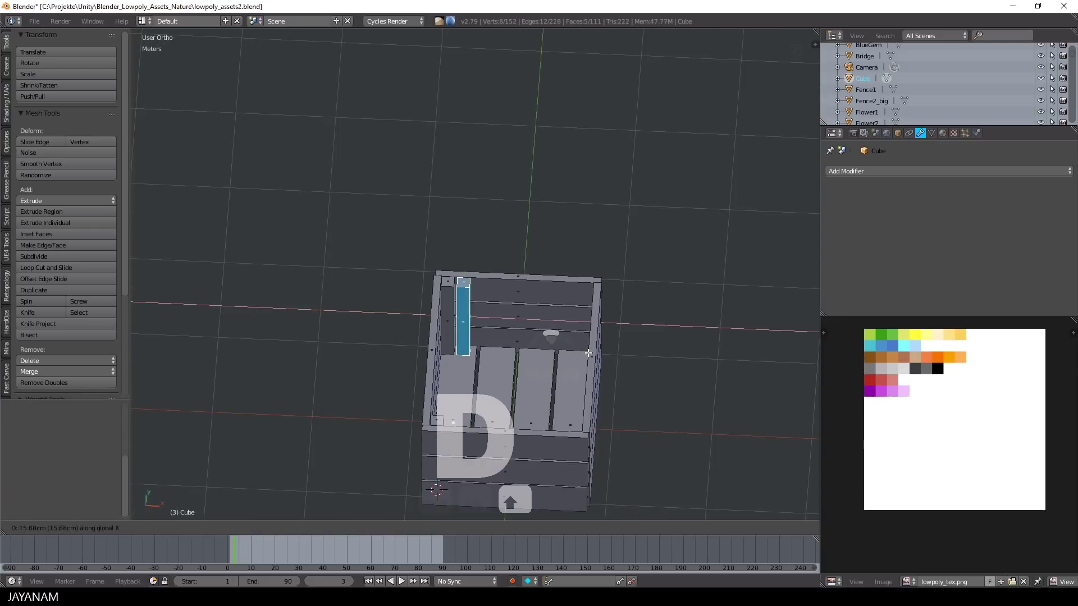
left_click(593, 298)
middle_click_drag(593, 298, 682, 264)
key("shift+d")
key("y")
left_click(668, 250)
Lower the top face of the last corner post slightly along Z
scroll(605, 269, "up", 4)
scroll(605, 258, "up", 2)
right_click(544, 119)
left_click_drag(543, 94, 543, 100)
scroll(567, 123, "down", 2)
middle_click_drag(582, 144, 359, 186)
scroll(370, 188, "down", 4)
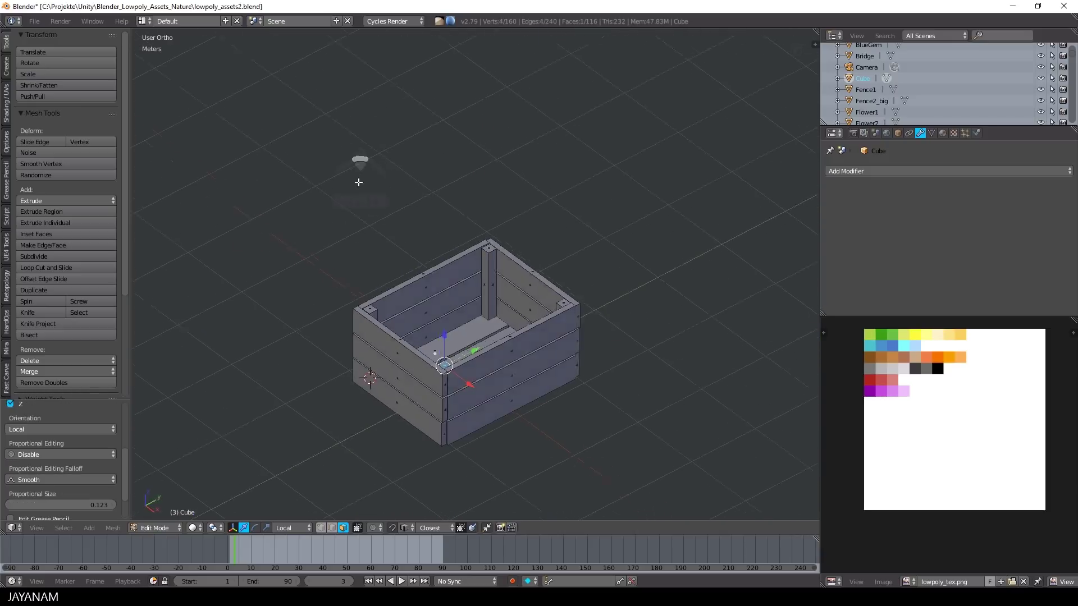
Leave Edit Mode and assign the existing material matLowPoly to the wooden box
key("a")
key("Tab")
left_click(448, 283)
left_click(863, 170)
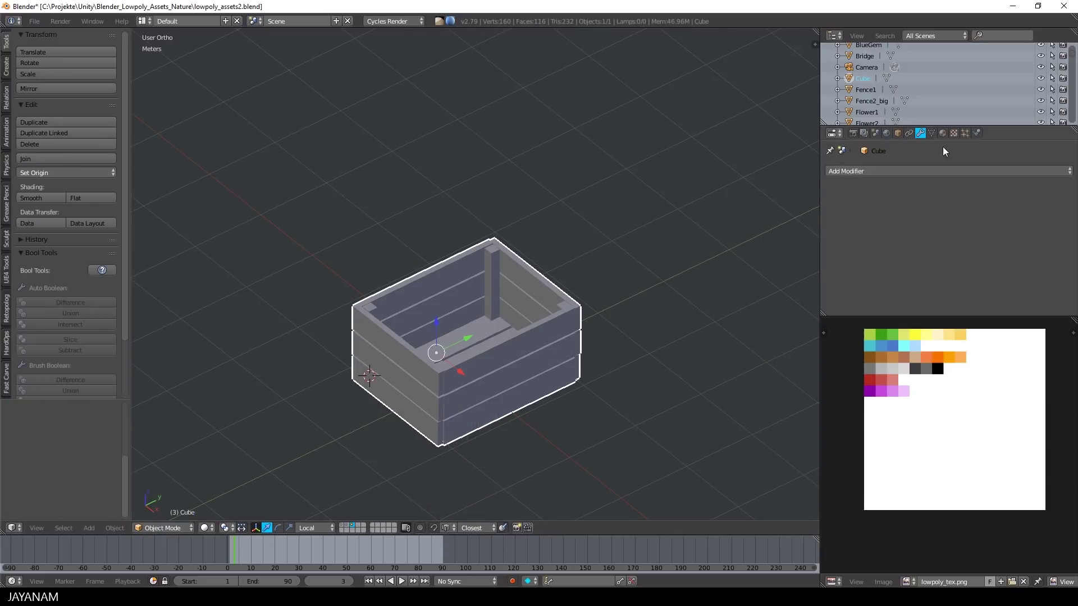
left_click(942, 133)
left_click(833, 207)
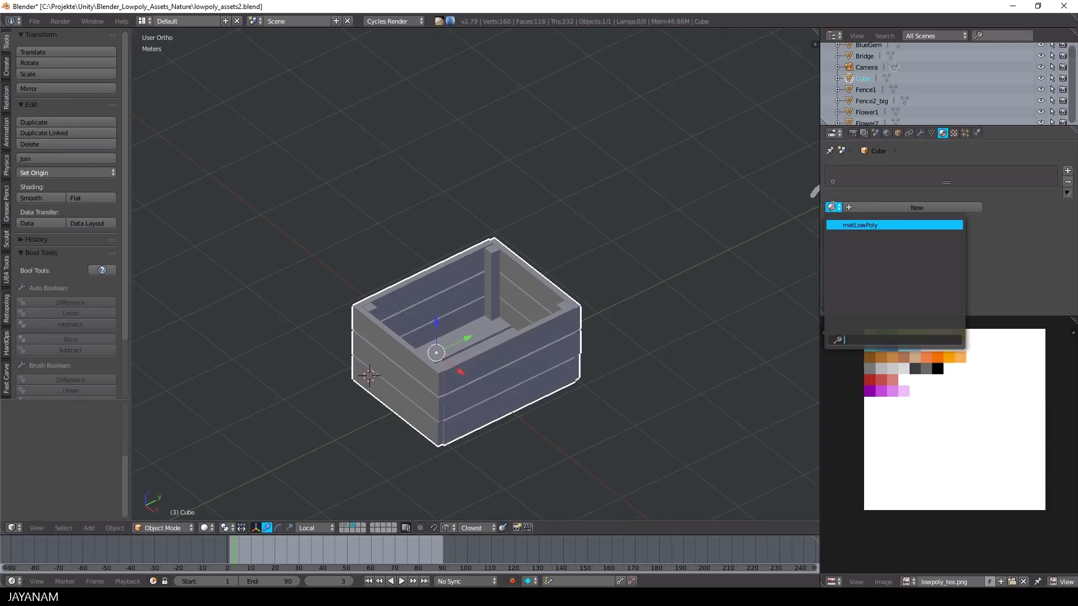
left_click(858, 225)
Select all of the box's faces in Edit Mode and reset their UV mapping
key("Tab")
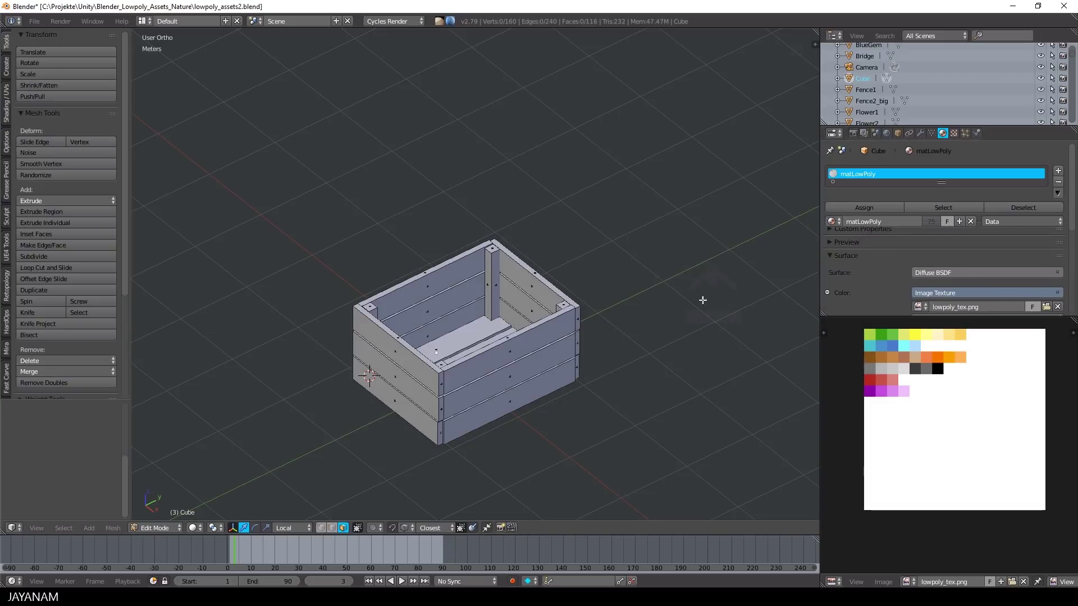
key("a")
key("u")
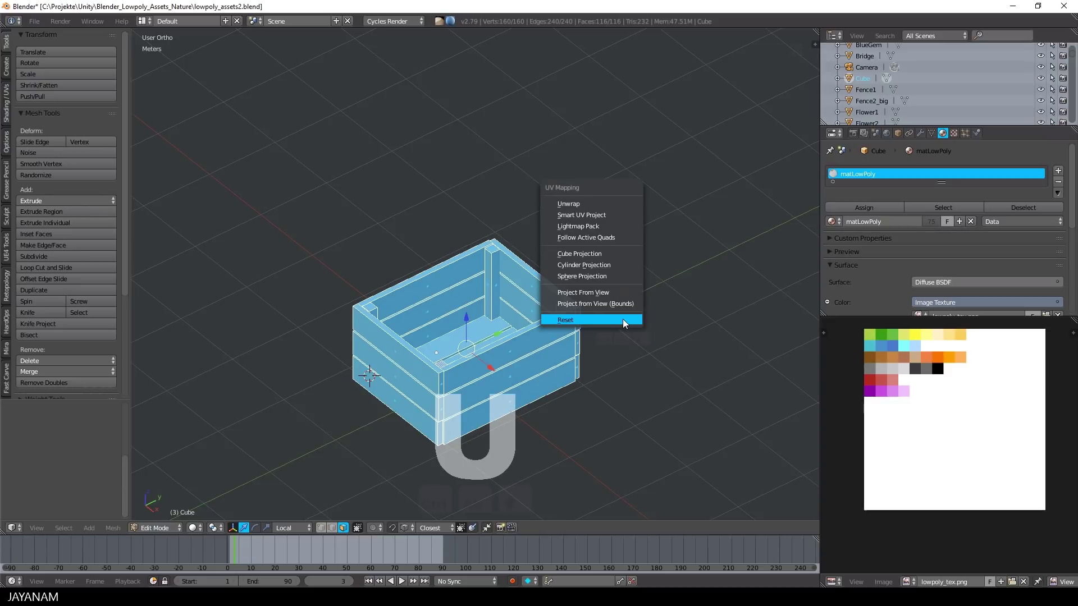
left_click(622, 319)
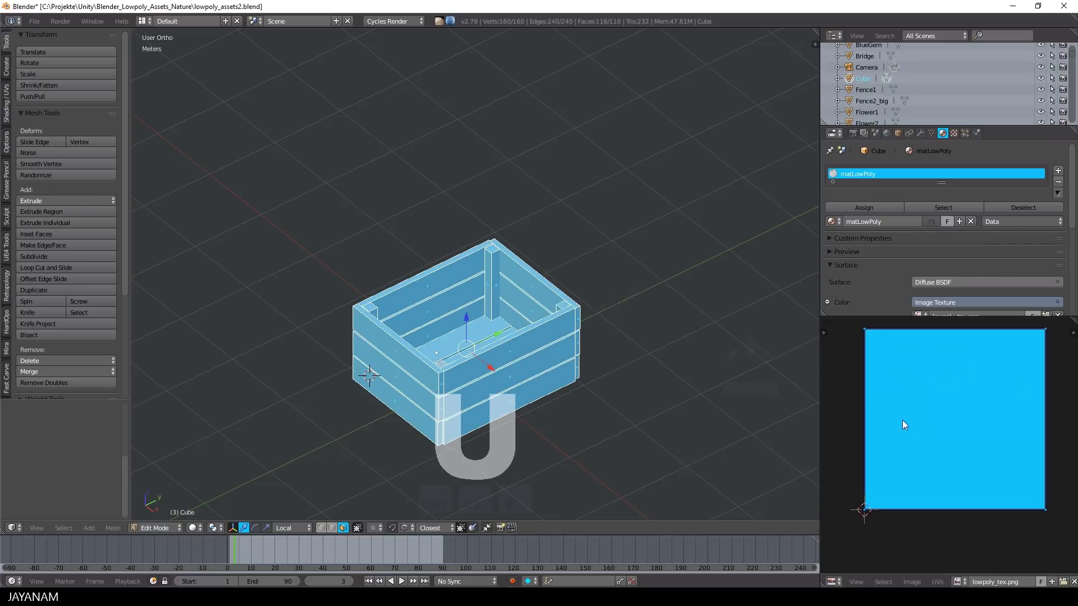
Scale all UVs down to about 0.03 and move them onto the third brown swatch of the lowpoly_tex.png palette
scroll(920, 426, "down", 2)
key("s")
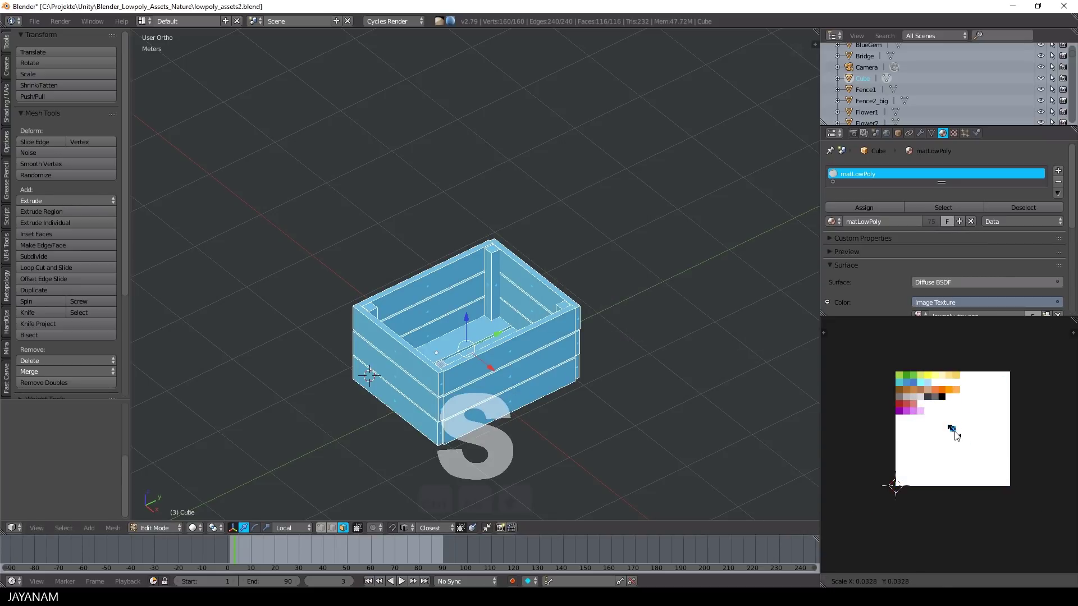
left_click(955, 435)
scroll(982, 456, "up", 4)
middle_click_drag(999, 439, 1036, 500)
key("g")
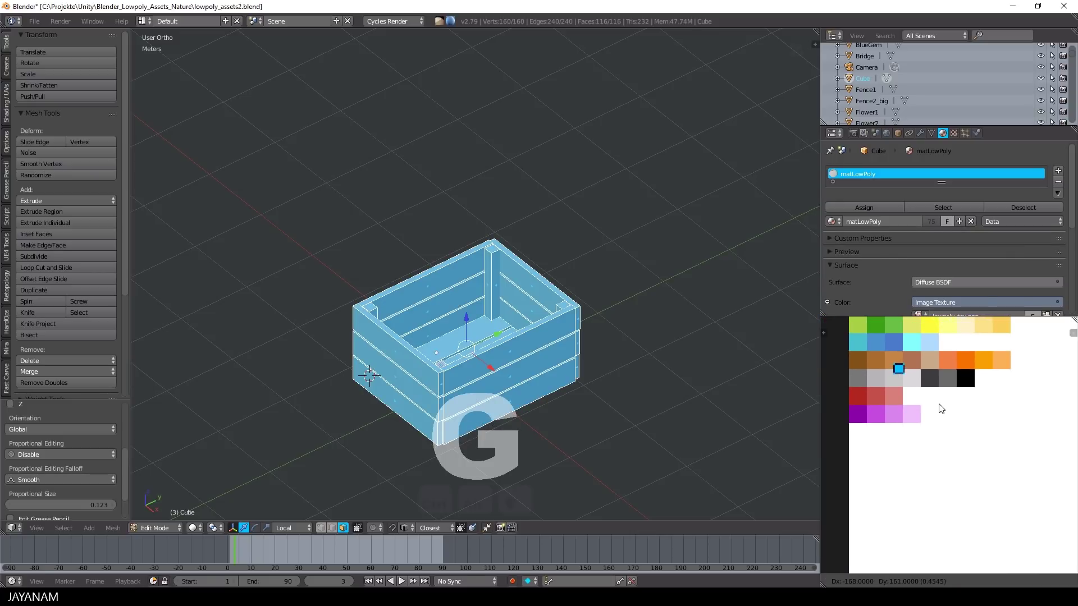
left_click(937, 400)
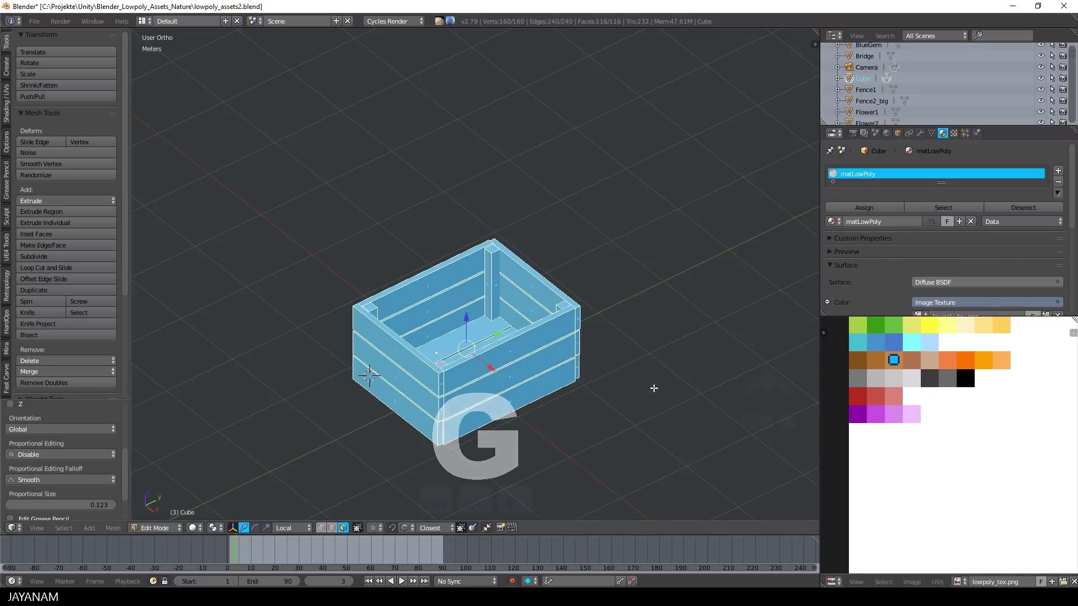
Duplicate the box's four floor planks and raise the copies about 2.04 m along Z to form a lid
scroll(570, 330, "down", 3)
middle_click_drag(570, 330, 559, 357)
key("a")
key("l")
key("l")
key("l")
mouse_move(497, 308)
middle_mouse_down()
mouse_move(557, 306)
mouse_move(483, 302)
middle_mouse_up()
key("l")
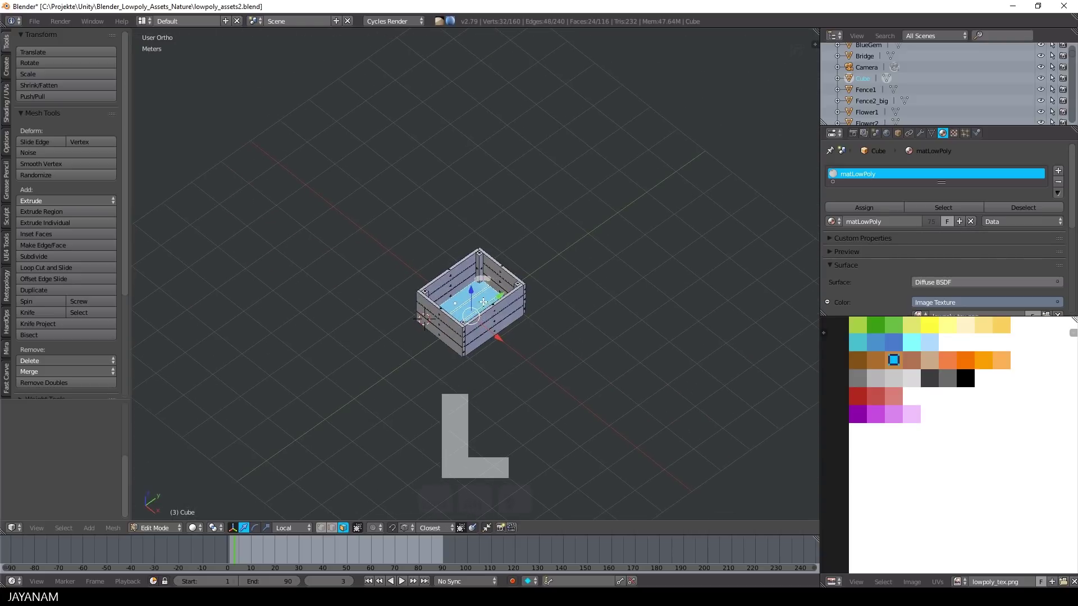
key("shift+d")
middle_click(544, 325)
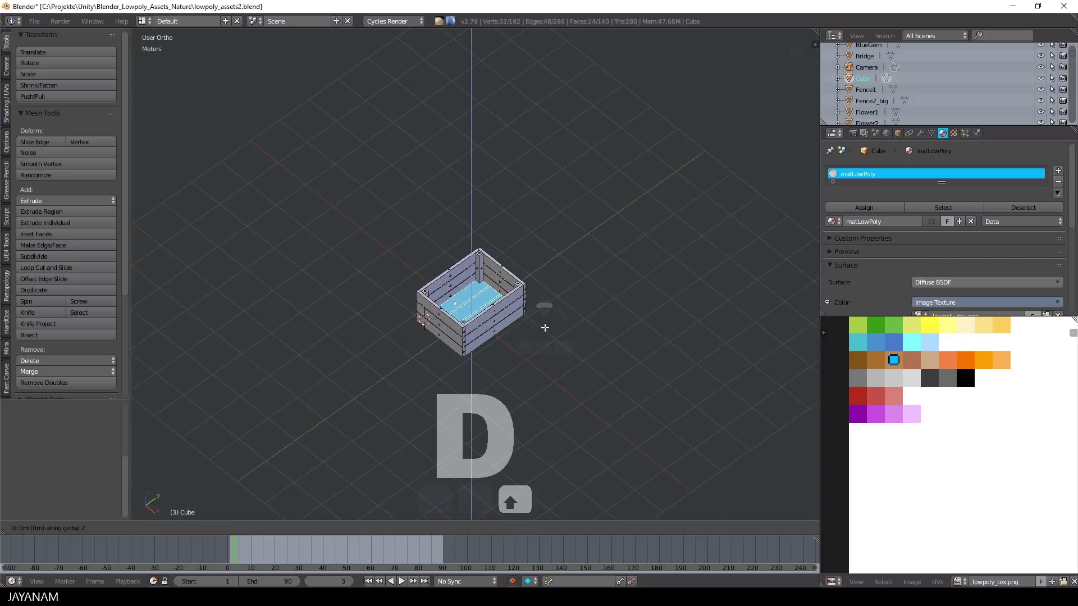
left_click(535, 274)
Separate the raised planks into their own object and open that object in Edit Mode
key("p")
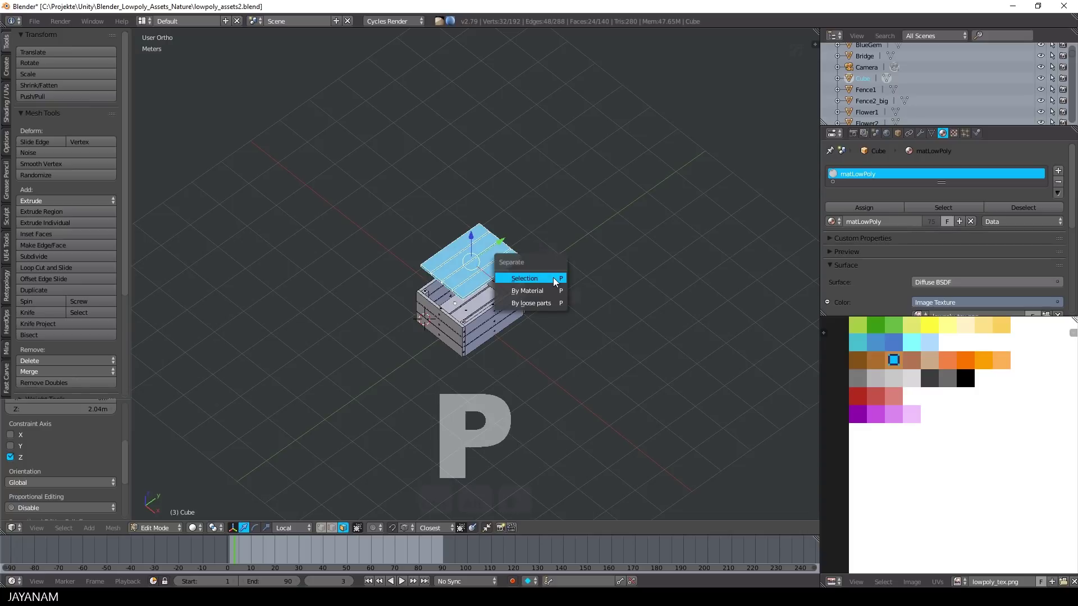
left_click(541, 277)
middle_click_drag(556, 278, 515, 305)
key("Tab")
left_click(474, 270)
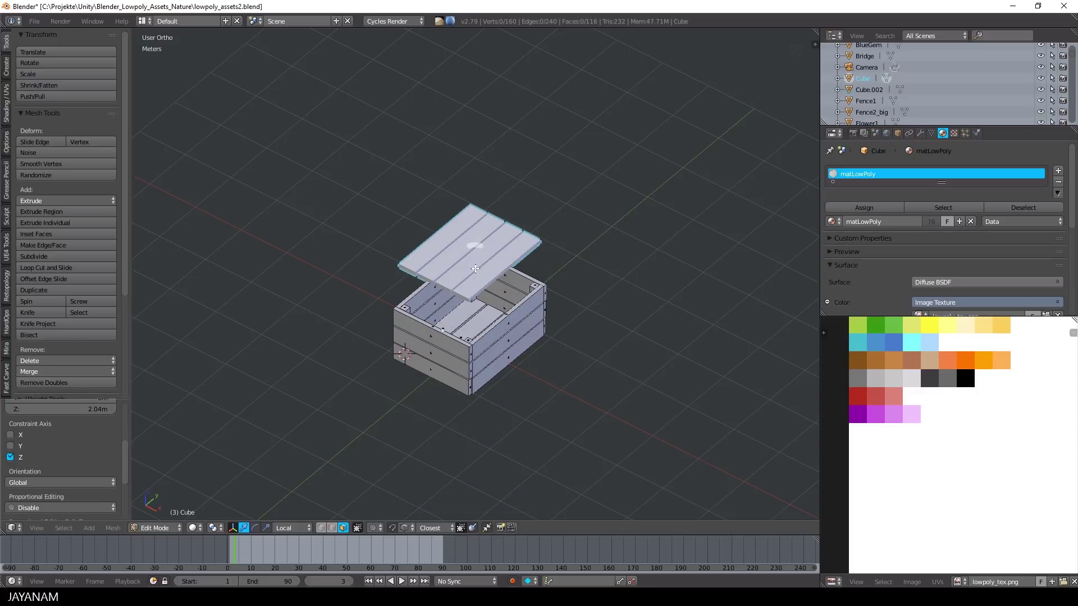
key("Tab")
right_click(504, 272)
key("Tab")
right_click(475, 269)
key("Tab")
scroll(505, 273, "up", 2)
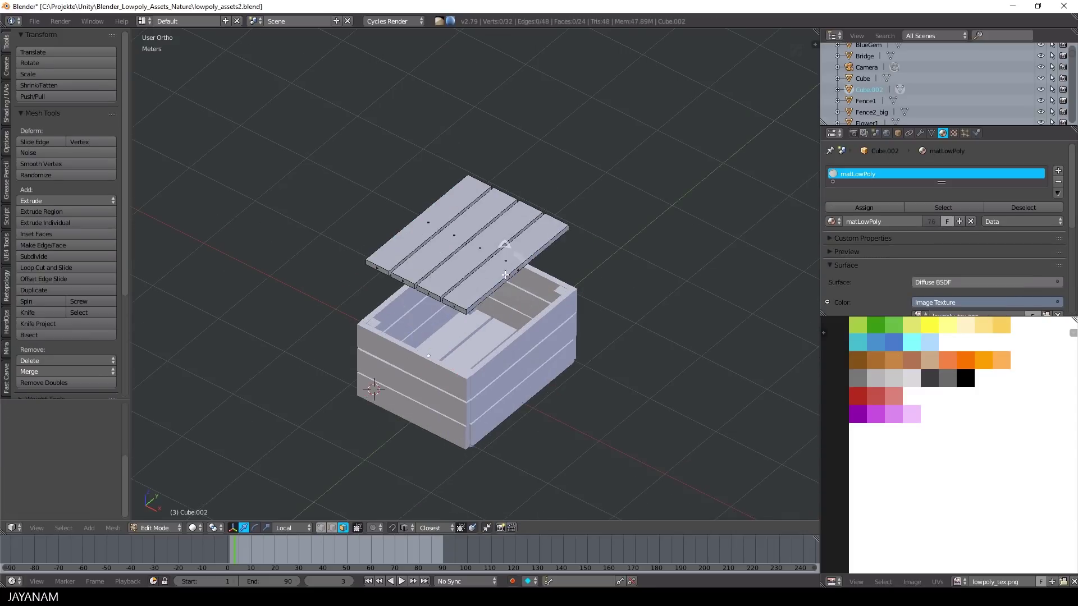
Duplicate one lid plank, raise the copy slightly along Z and rotate it 90 degrees about Z
key("l")
key("shift+d")
key("z")
left_click(506, 251)
type("rz90")
key("Return")
Scale down the crosswise plank and shift its outer faces to trim it into a small batten
middle_click_drag(606, 280, 614, 316)
key("s")
left_click(563, 283)
middle_click_drag(563, 283, 550, 259)
right_click(540, 279)
left_click_drag(564, 291, 545, 278)
middle_click_drag(545, 275, 611, 269)
scroll(550, 239, "up", 2)
right_click(479, 210)
key("g")
left_click(466, 223)
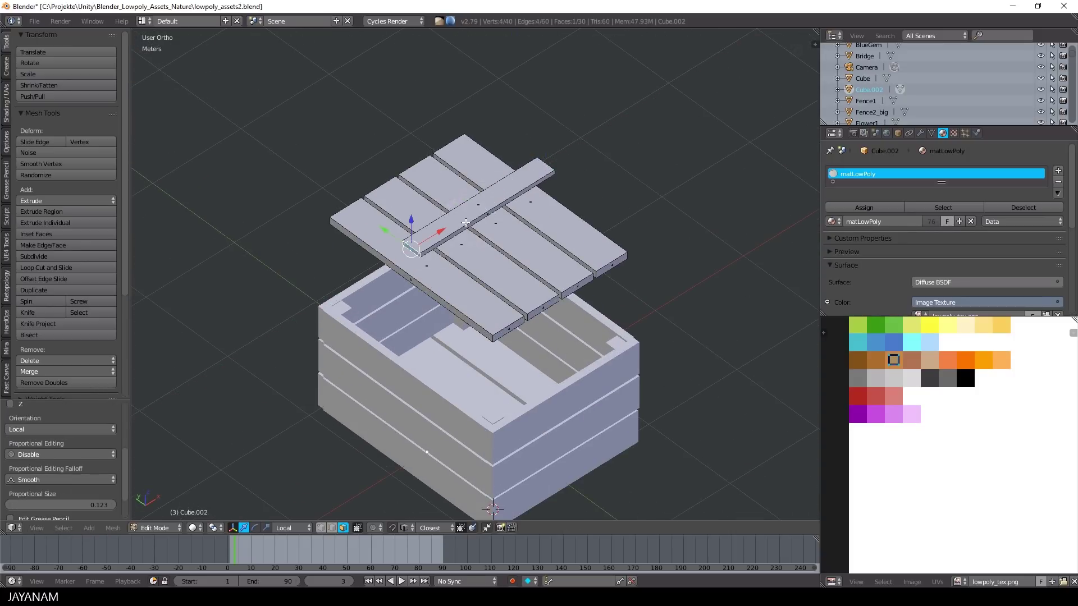
Select the whole batten, lower it onto the lid planks and move it toward one end of the lid
key("l")
scroll(466, 223, "down", 2)
middle_click_drag(539, 230, 461, 249)
left_click_drag(469, 206, 470, 225)
middle_click_drag(494, 227, 435, 218)
left_click_drag(499, 221, 435, 233)
Adjust the batten's end faces so it spans all four lid planks, ending just inside the outer edges
middle_click_drag(343, 206, 403, 209)
scroll(403, 209, "up", 2)
scroll(403, 209, "up", 2)
right_click(365, 159)
left_click_drag(397, 163, 388, 159)
right_click(258, 200)
middle_click_drag(245, 180, 475, 182)
scroll(497, 328, "up", 2)
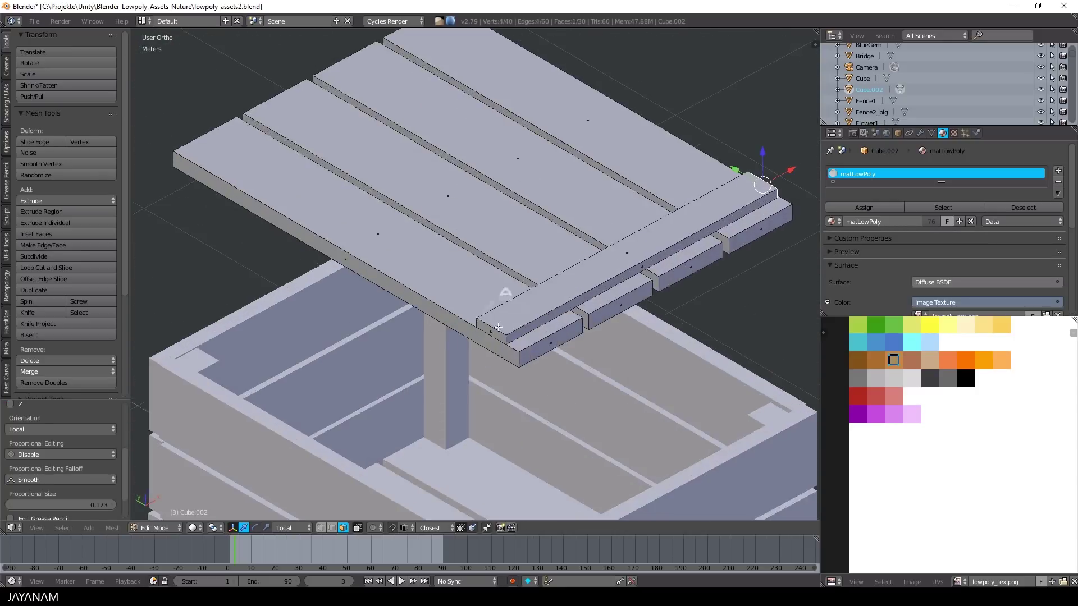
right_click(496, 327)
left_click_drag(510, 321, 506, 323)
Duplicate the complete batten along Y to the opposite end of the lid
scroll(522, 314, "down", 3)
middle_click_drag(544, 308, 428, 328)
key("l")
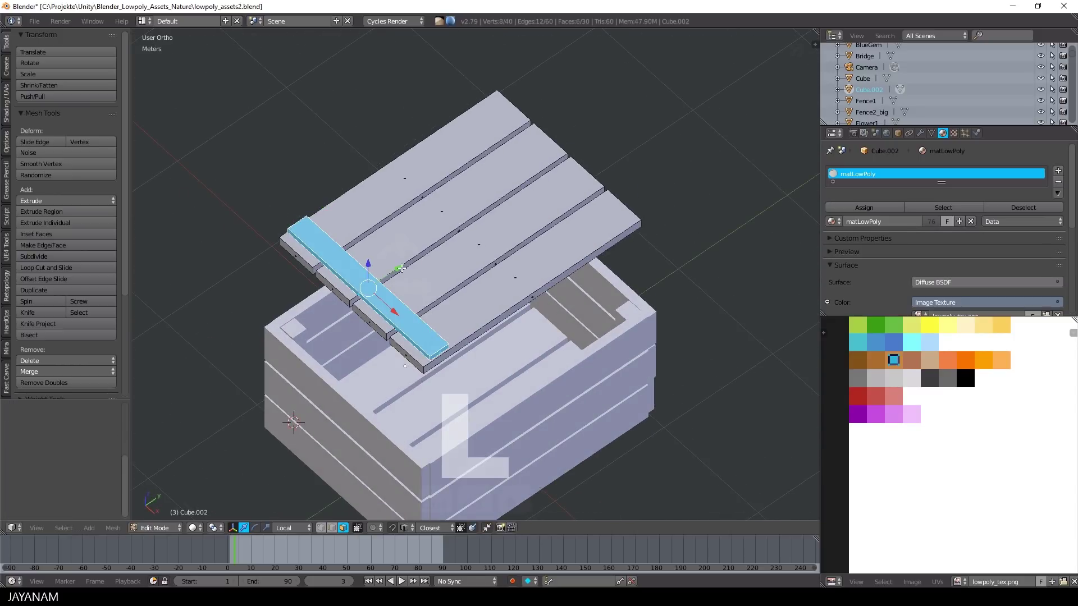
key("shift+d")
middle_click_drag(402, 269, 505, 213)
left_click(609, 187)
middle_click_drag(609, 188, 553, 182)
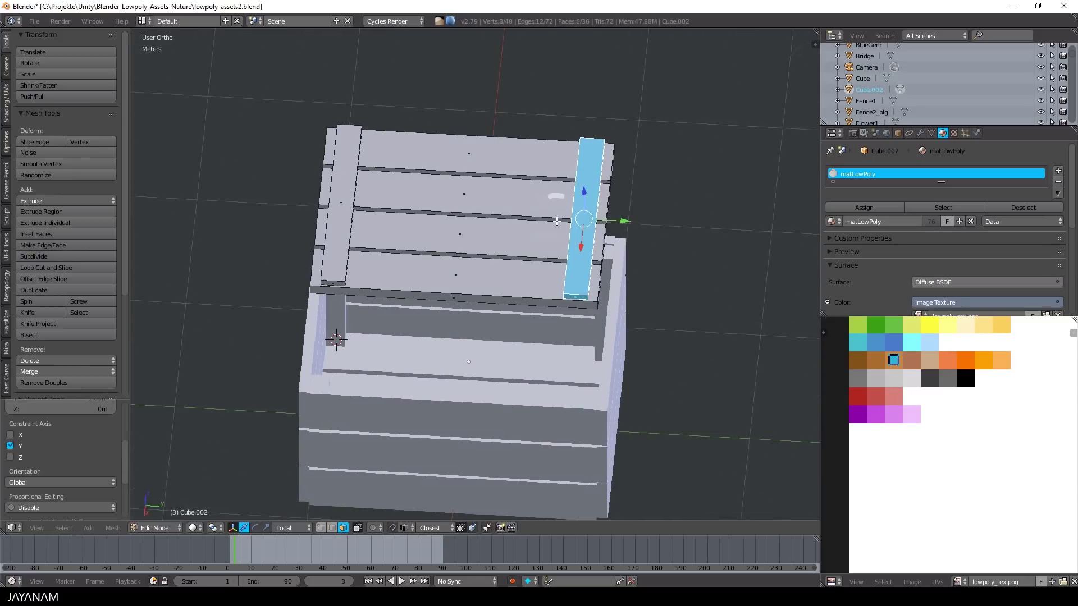
Clear the selection, unhide all of the lid's geometry and leave Edit Mode
key("a")
key("h")
key("alt+h")
key("a")
middle_click_drag(399, 259, 623, 248)
scroll(505, 245, "down", 4)
key("Tab")
left_click(439, 247)
Place the 3D cursor at the middle of the lid's lower hinge edge and set the lid's origin to the 3D cursor
key("KP_1")
key("ctrl+KP_3")
scroll(497, 237, "up", 4)
middle_click_drag(495, 238, 482, 299, "shift")
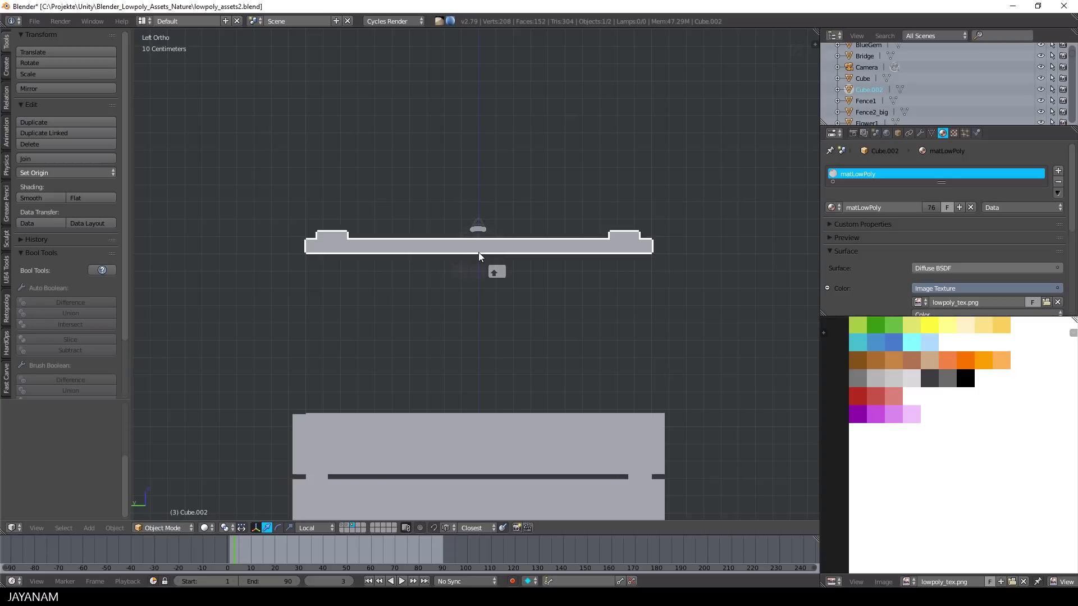
left_click(478, 251)
key("ctrl+alt+shift+c")
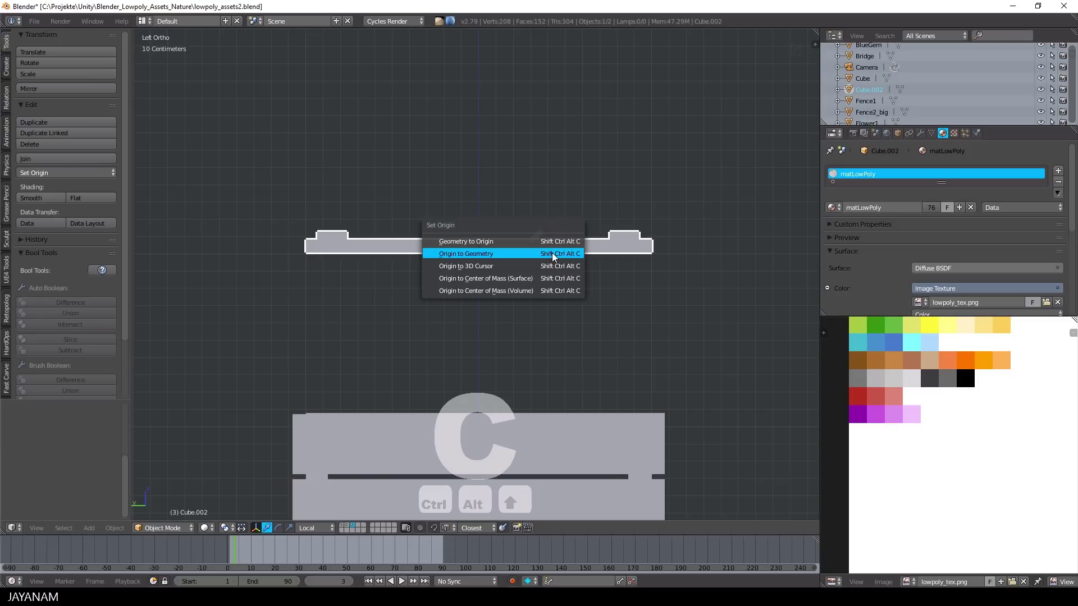
key("Down")
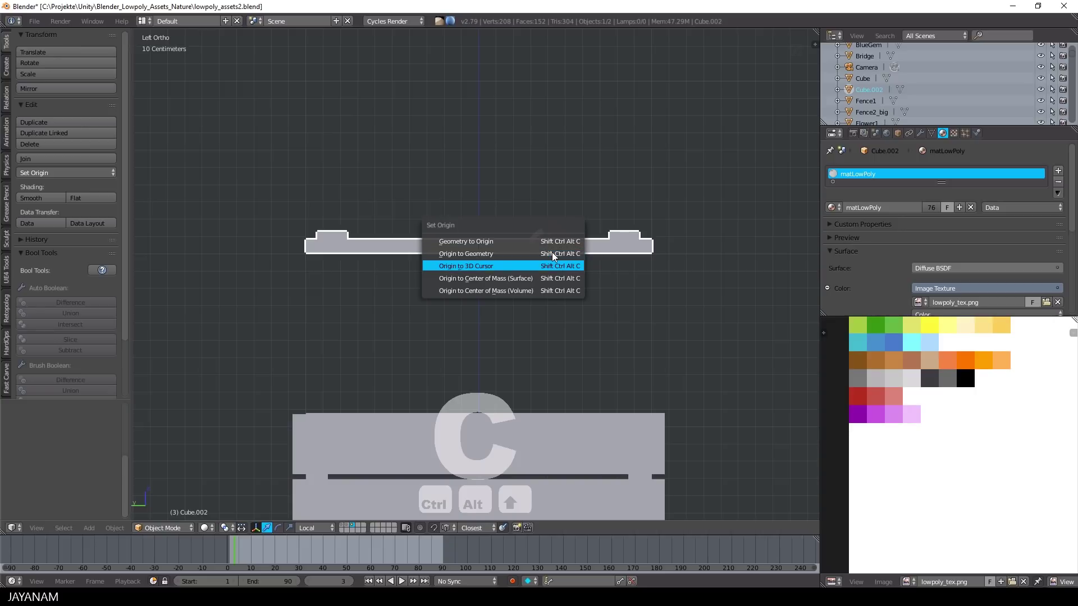
key("Return")
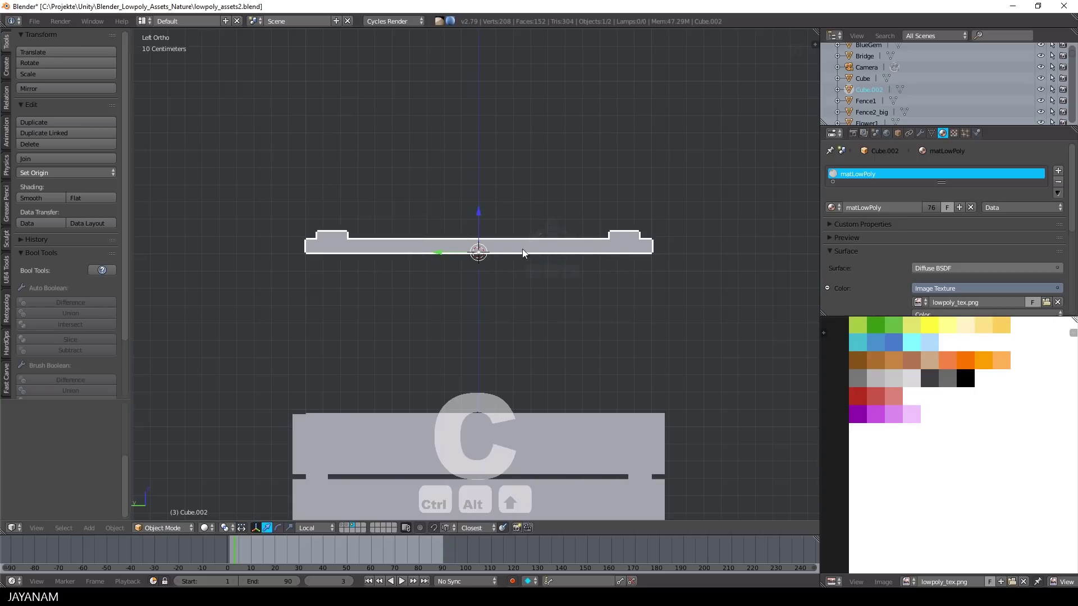
Lower the lid about 93 cm along its local Z axis onto the top of the box
key("g")
key("z")
key("z")
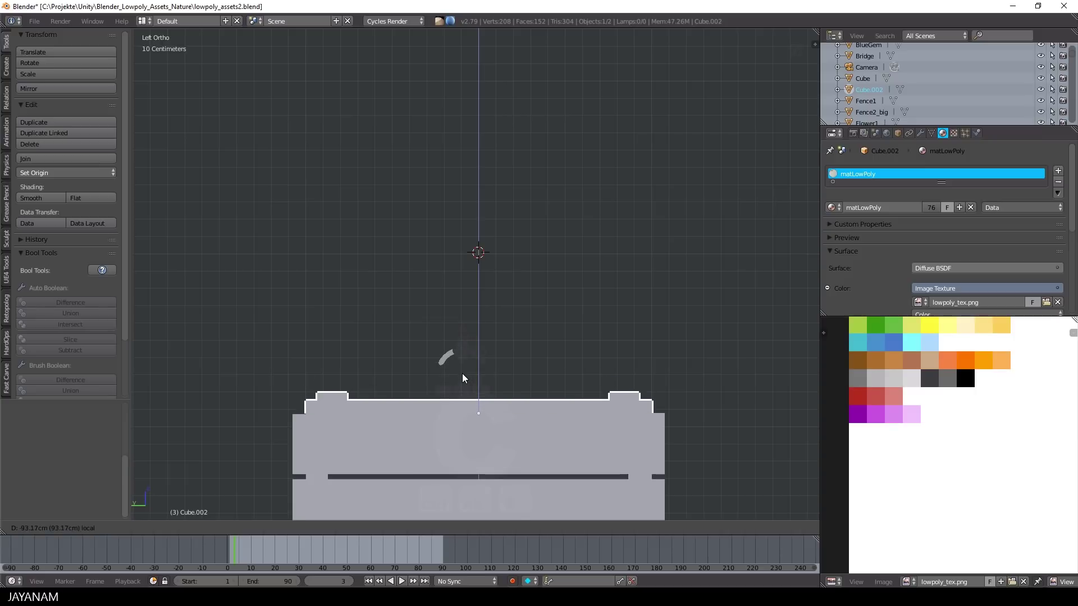
left_click(463, 372)
Rotate the lid about the global Y axis at its hinge edge to a half-open position
scroll(463, 372, "down", 2)
middle_click_drag(463, 372, 532, 362)
key("r")
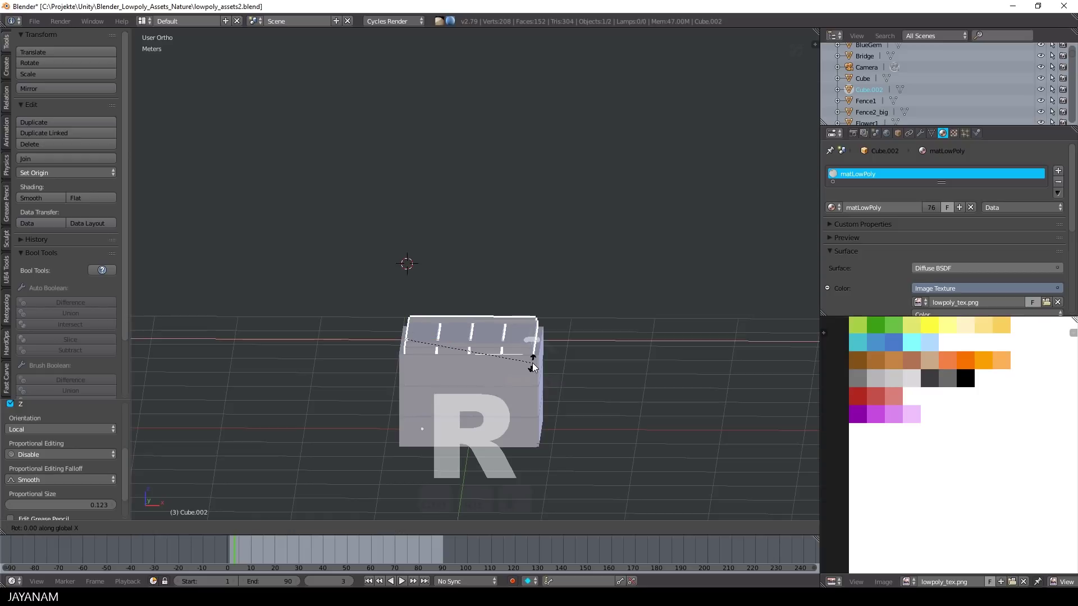
key("y")
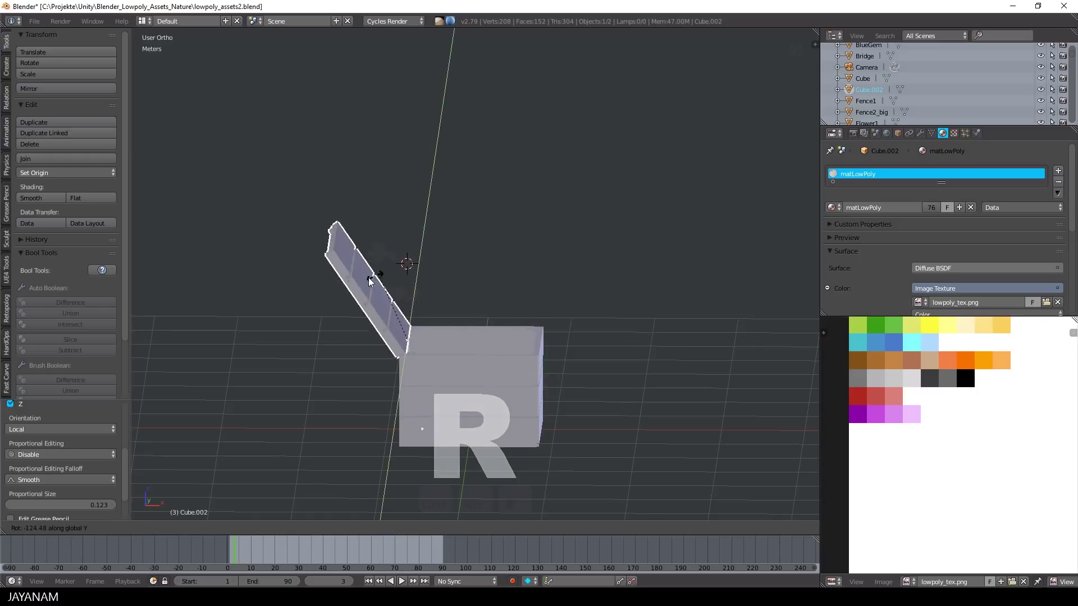
left_click(470, 322)
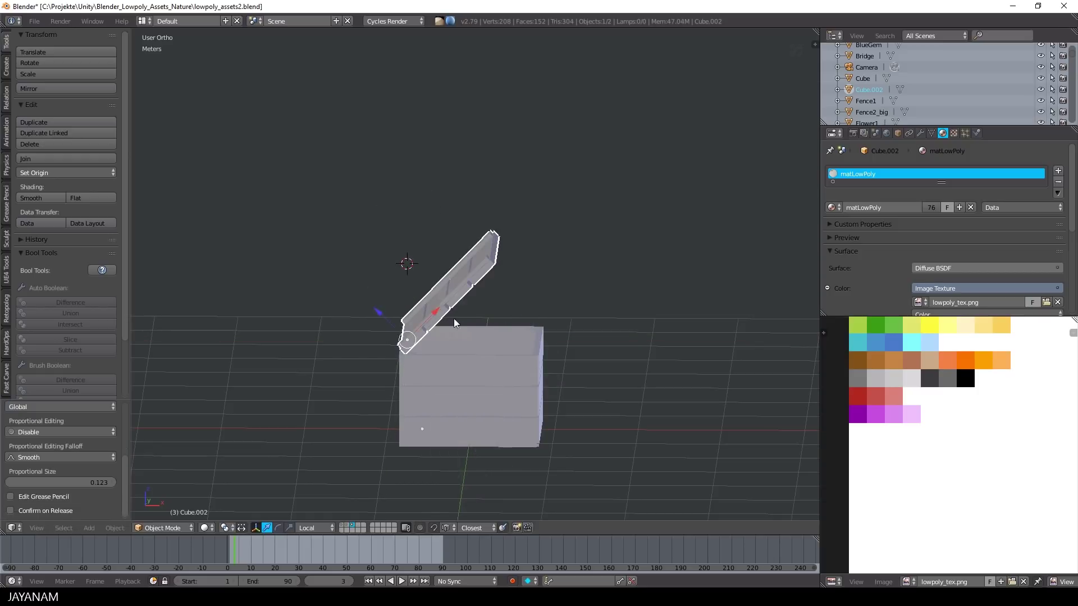
middle_click_drag(470, 322, 469, 353)
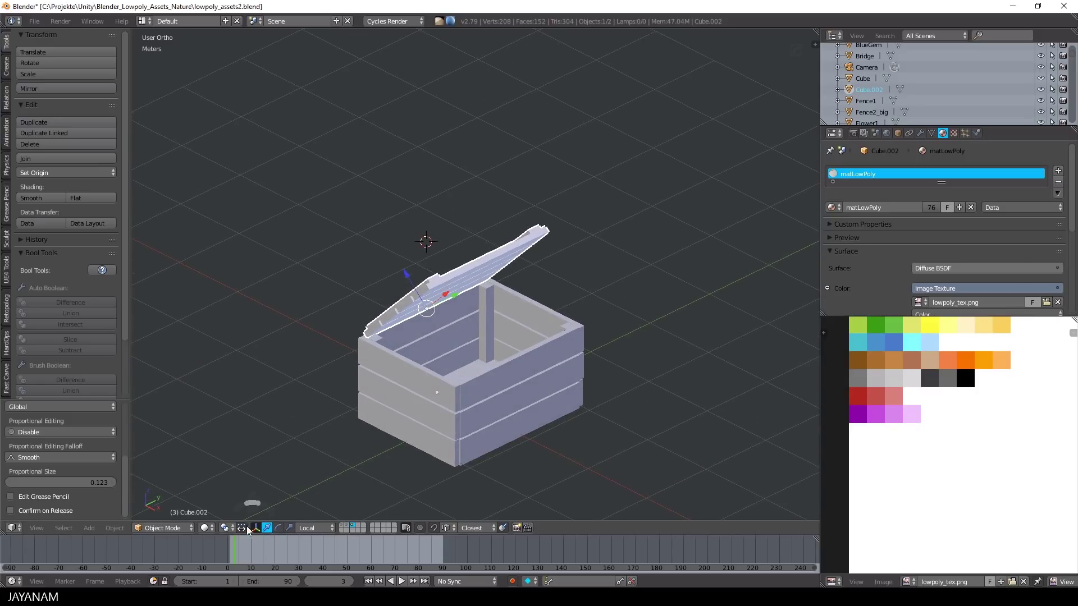
Switch the viewport shading to display the palette texture colours and select the box in Object Mode
left_click(226, 528)
left_click(206, 528)
left_click(232, 469)
mouse_move(504, 393)
middle_mouse_down()
mouse_move(544, 393)
mouse_move(510, 393)
middle_mouse_up()
key("Tab")
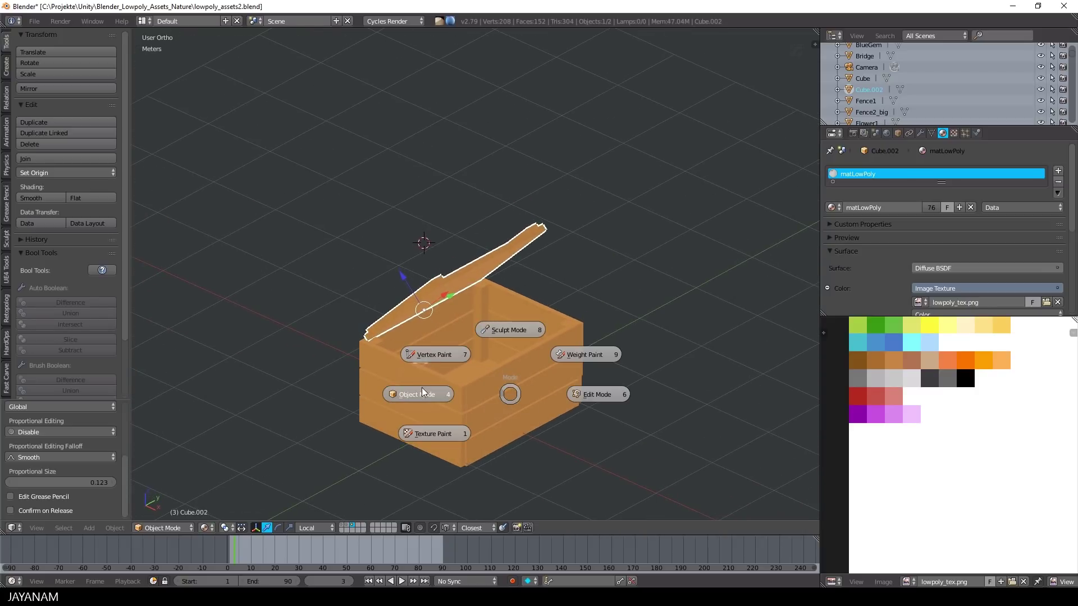
left_click(432, 393)
right_click(488, 390)
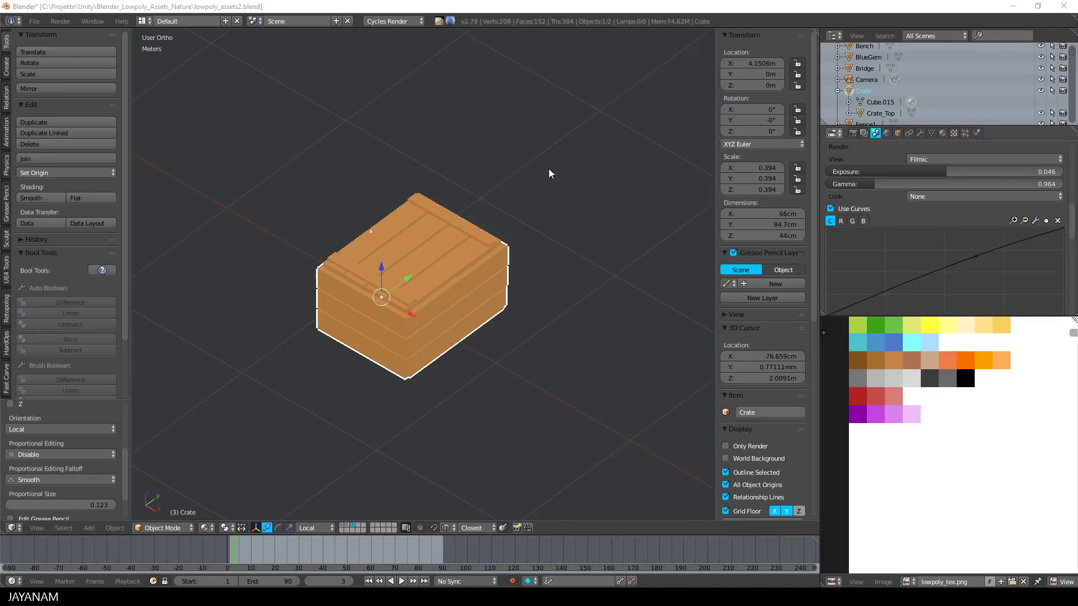
Scale the closed lid Crate_Top up to about 0.987 and shift it along X to about -81.2 cm
scroll(487, 262, "up", 2)
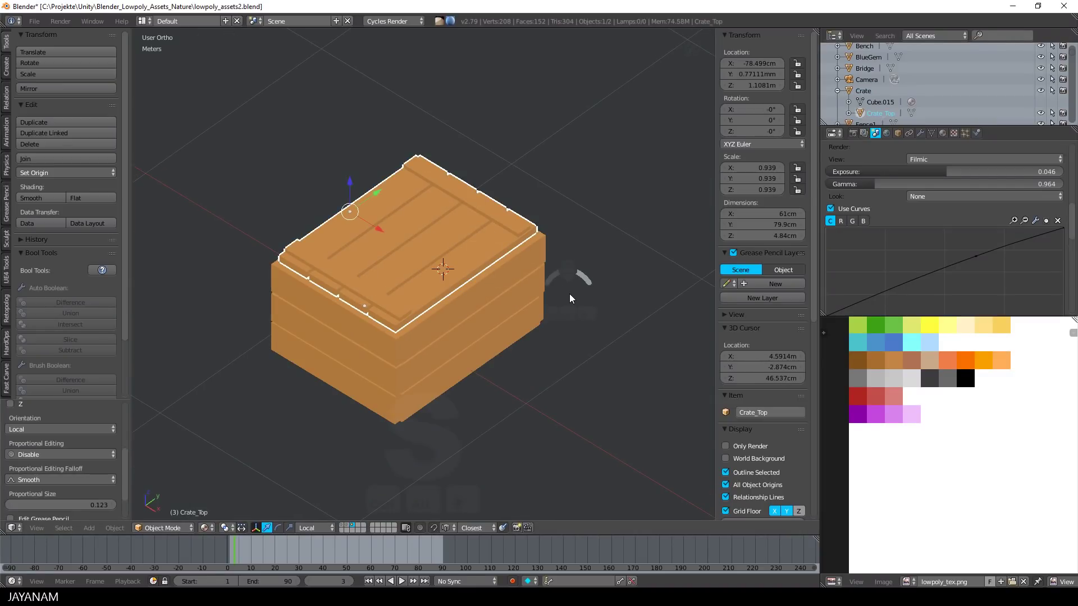
key("s")
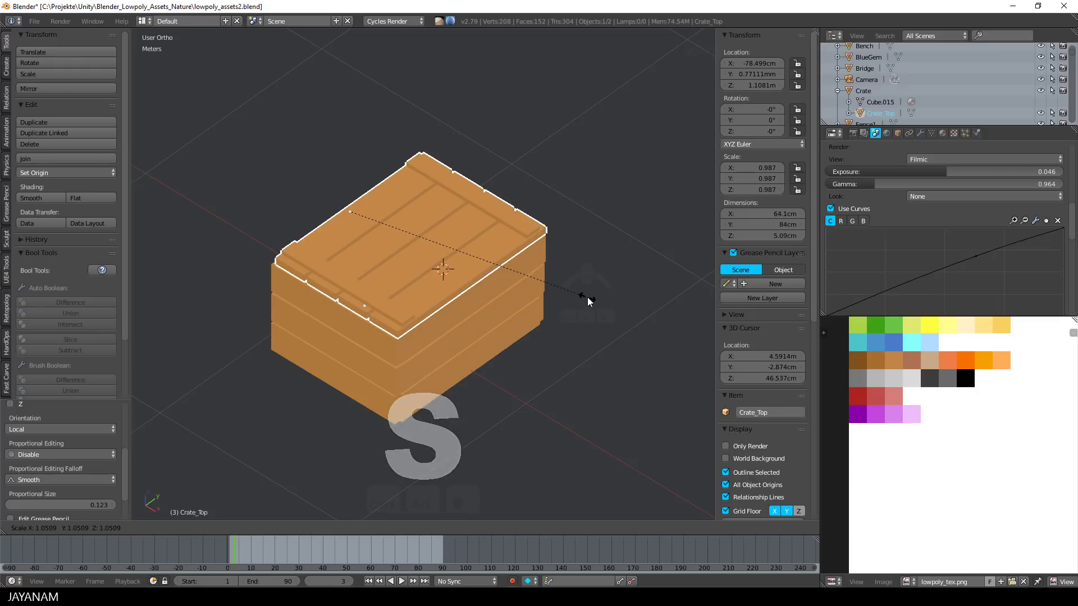
left_click(585, 299)
mouse_move(560, 290)
middle_mouse_down()
mouse_move(595, 284)
mouse_move(552, 281)
middle_mouse_up()
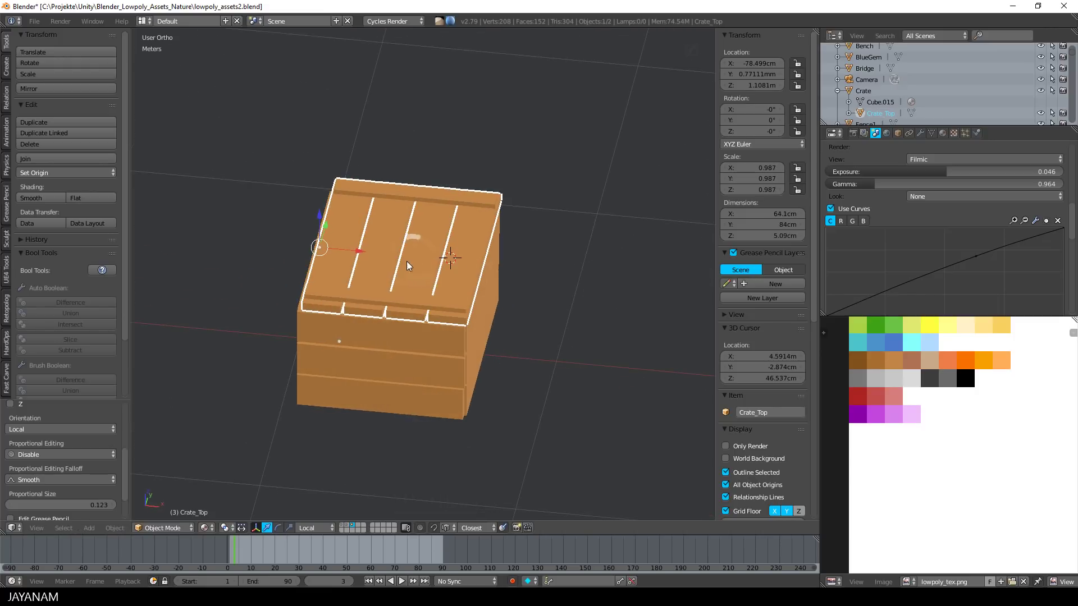
left_click_drag(362, 250, 357, 251)
scroll(431, 269, "up", 3)
middle_click_drag(453, 271, 487, 267)
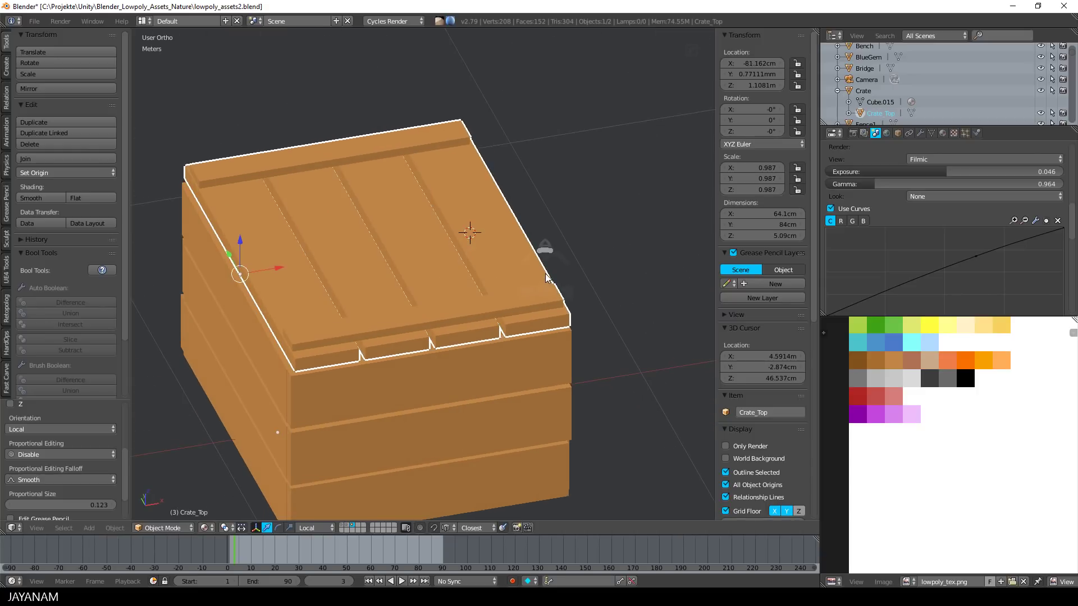
Fine-tune Crate_Top's fit by scaling it to about 1.005 and shifting it along X to about -83.3 cm
key("s")
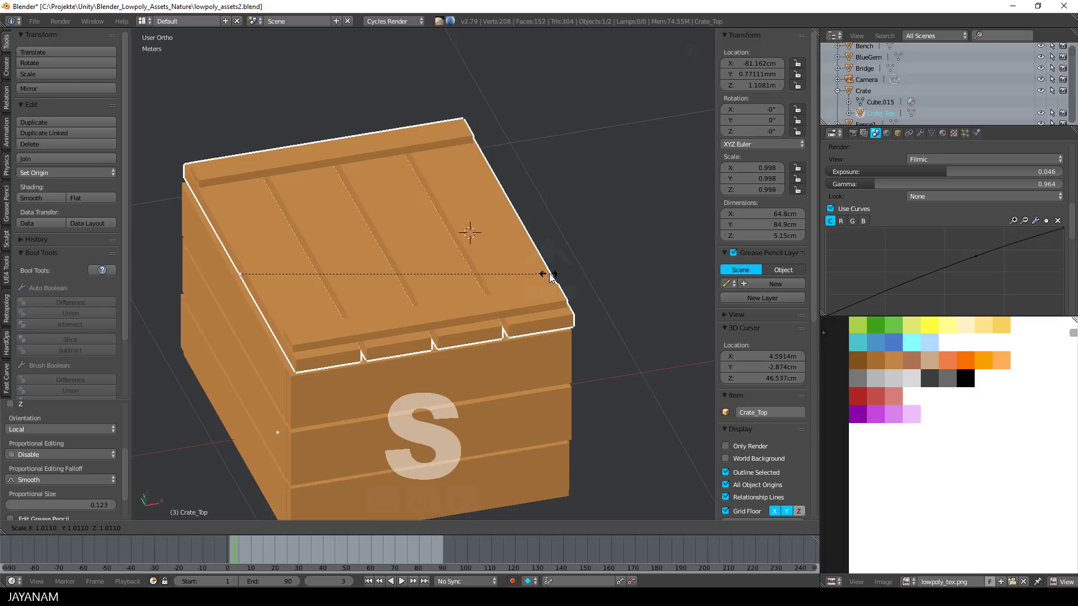
left_click(551, 273)
left_click_drag(282, 265, 277, 267)
left_click(278, 267)
middle_click_drag(439, 284, 375, 290)
scroll(499, 321, "up", 2)
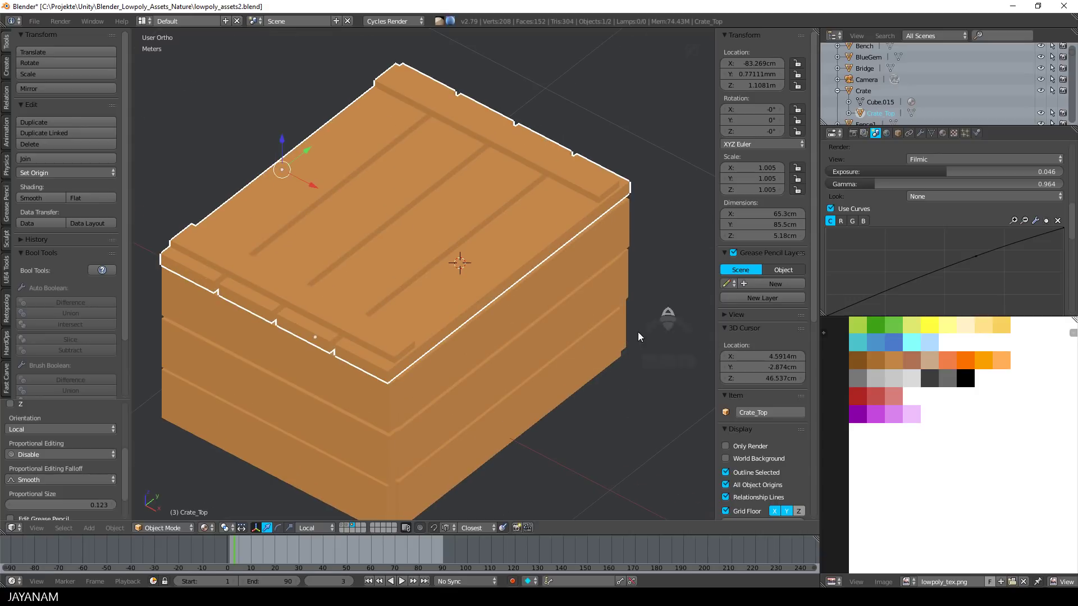
Select the lid Crate_Top and apply its scale
right_click(594, 344)
scroll(593, 343, "down", 3)
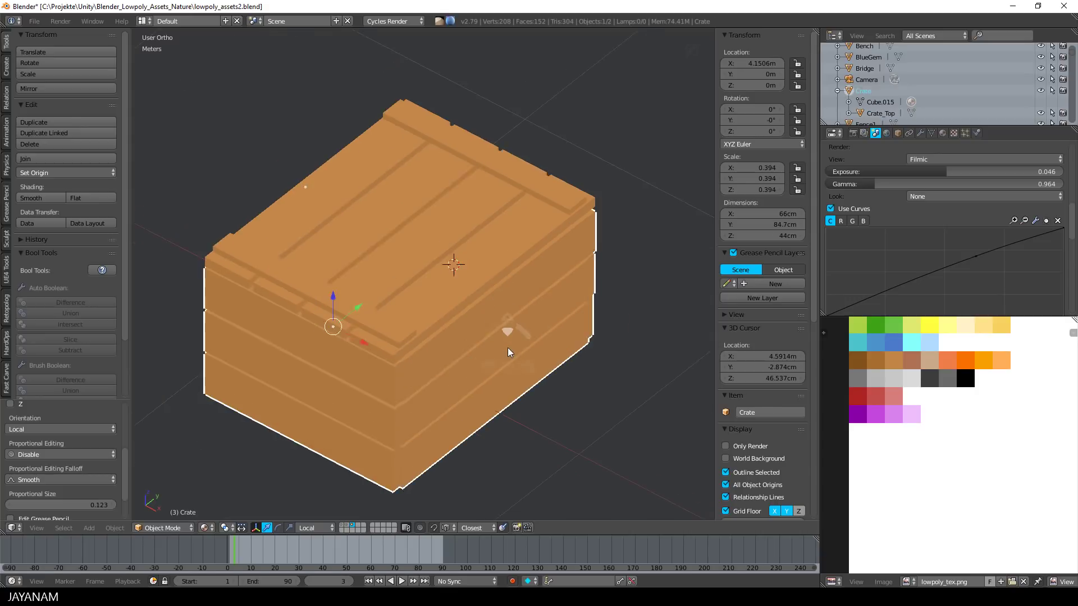
right_click(426, 304)
key("ctrl+a")
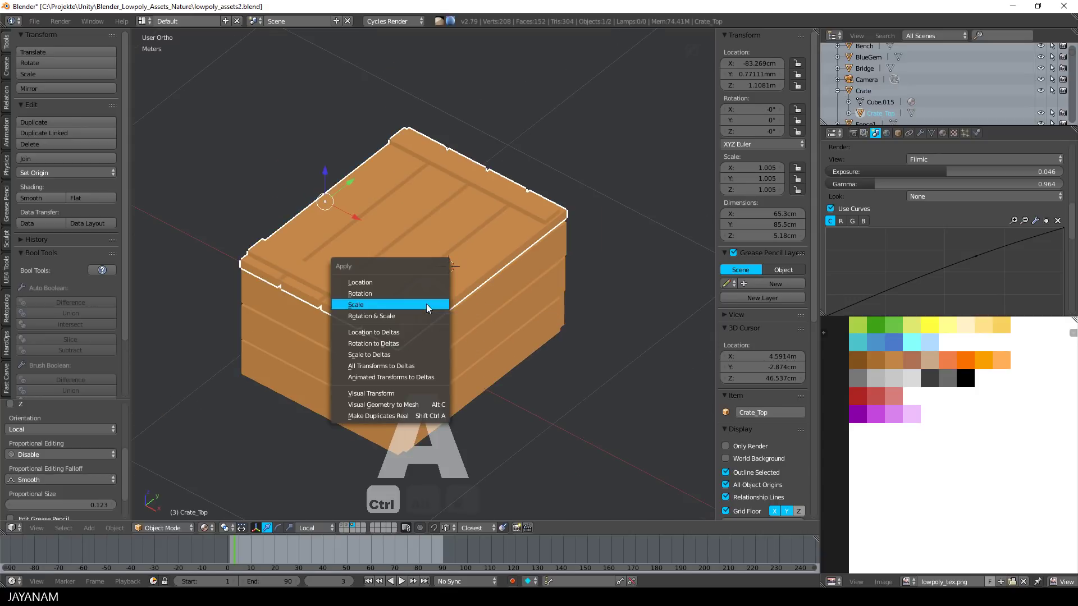
left_click(426, 304)
Swing the lid wide open by rotating it about the global Y axis to about -174 degrees
middle_click_drag(560, 311, 588, 304)
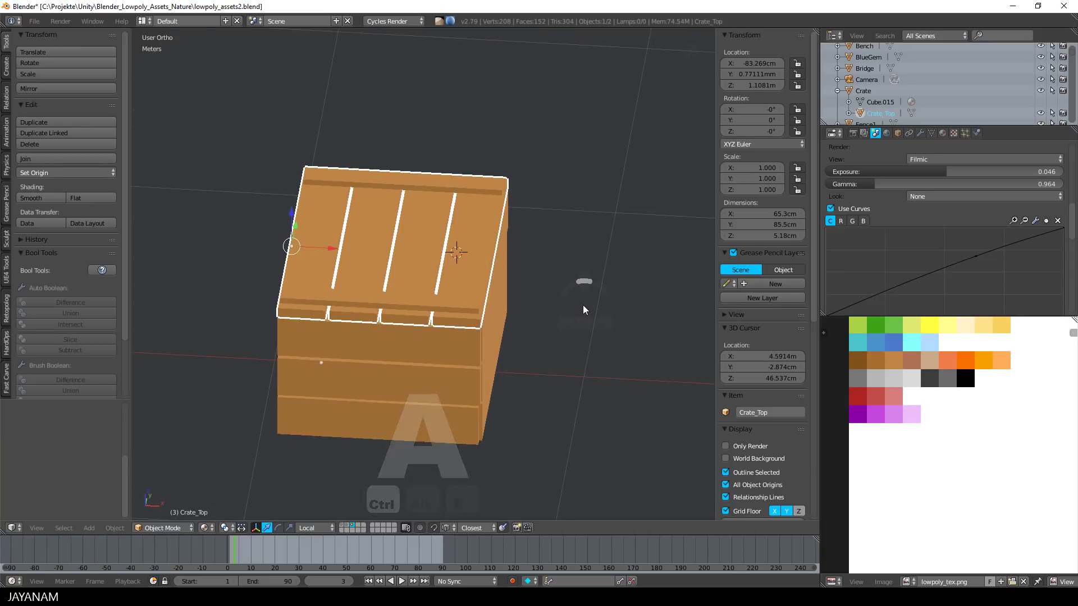
key("r")
key("y")
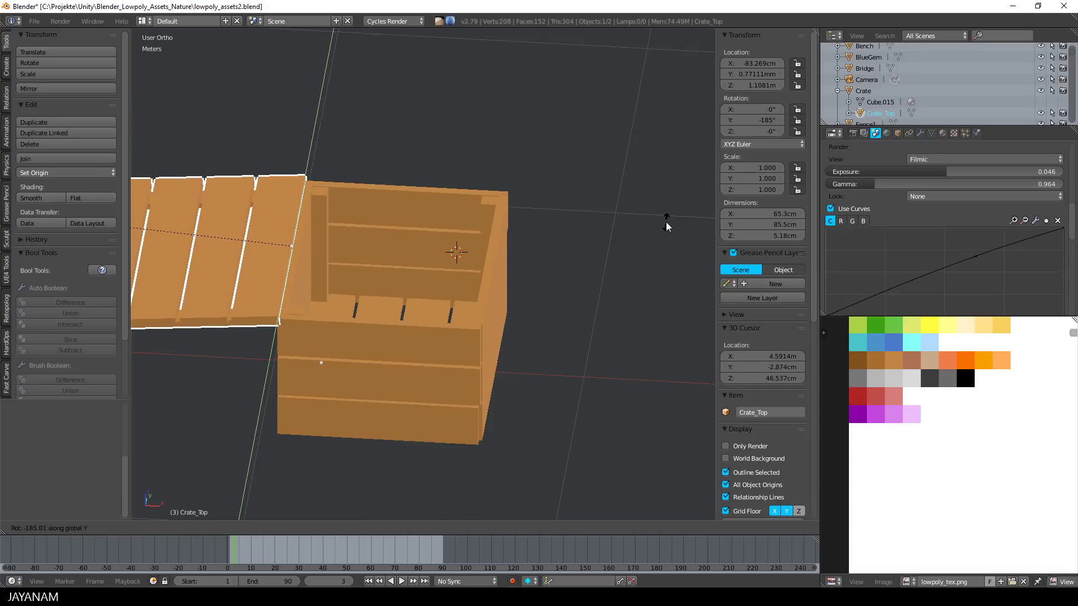
left_click(687, 191)
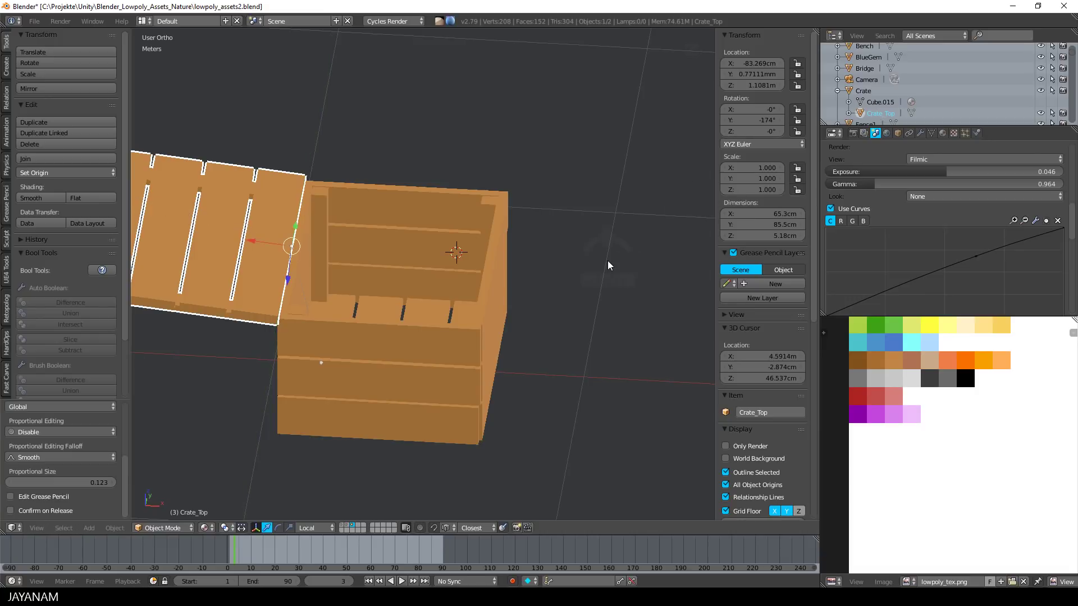
scroll(605, 260, "down", 3)
mouse_move(615, 247)
middle_mouse_down()
mouse_move(577, 260)
mouse_move(601, 255)
middle_mouse_up()
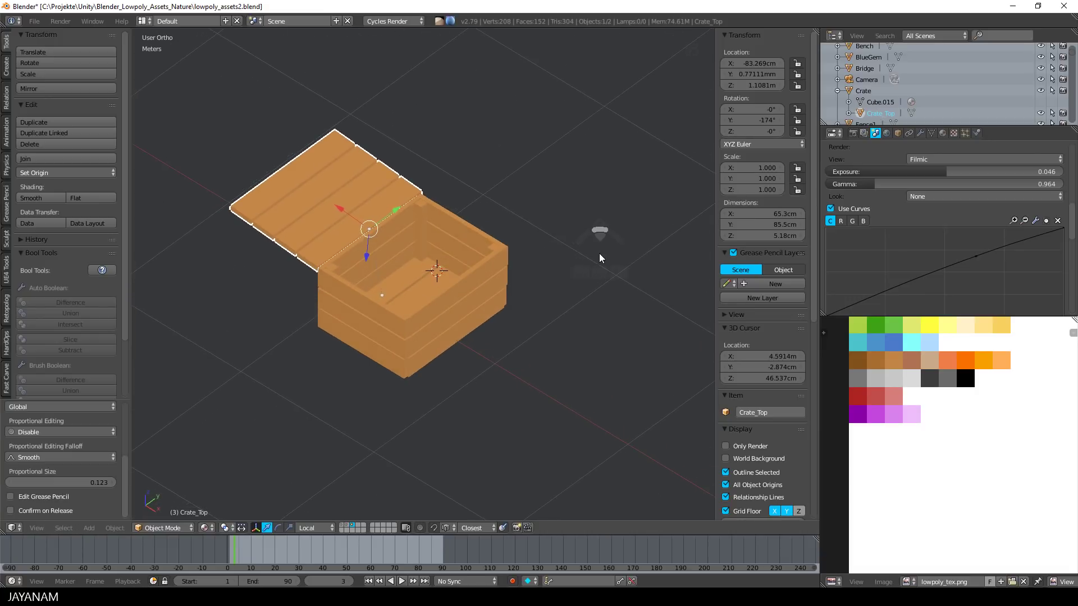
Move the crate together with its lid to the first layer and display that layer
left_click(852, 92, "ctrl")
key("m")
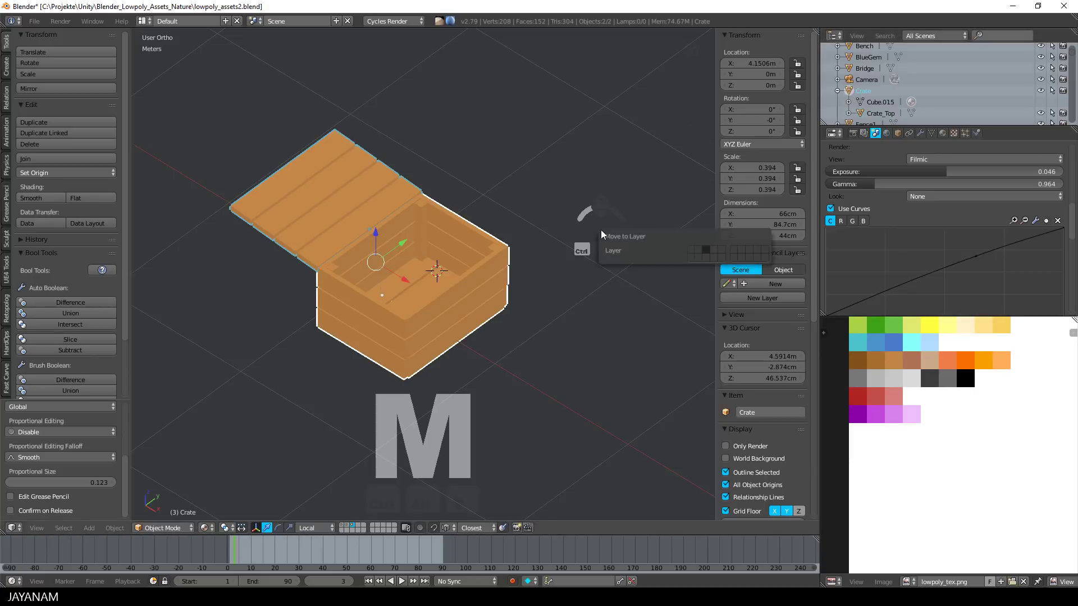
left_click(692, 250)
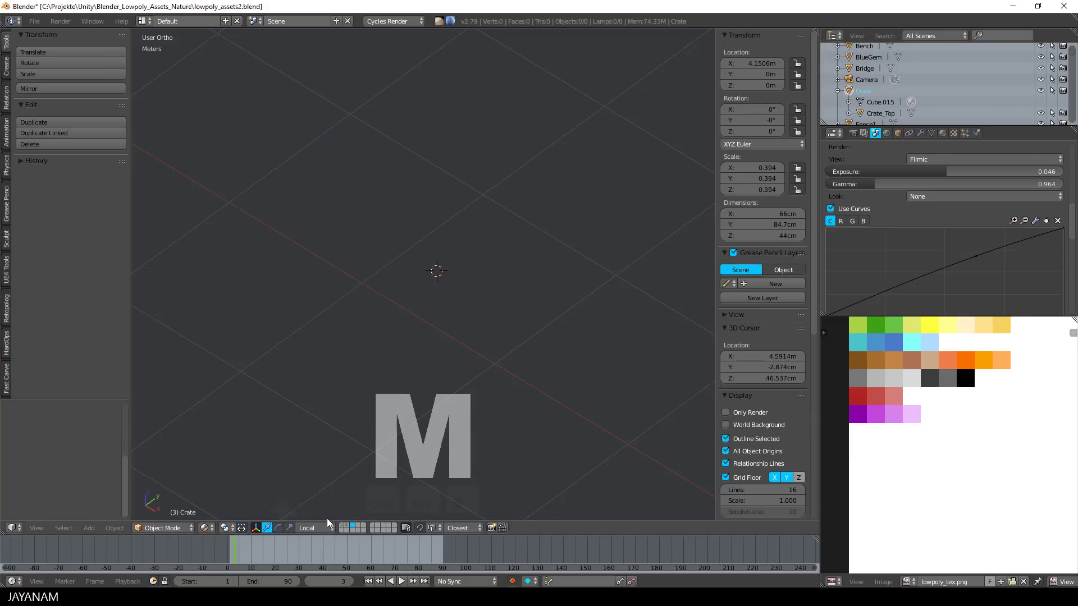
left_click(344, 528)
scroll(399, 388, "down", 8)
scroll(507, 340, "up", 3)
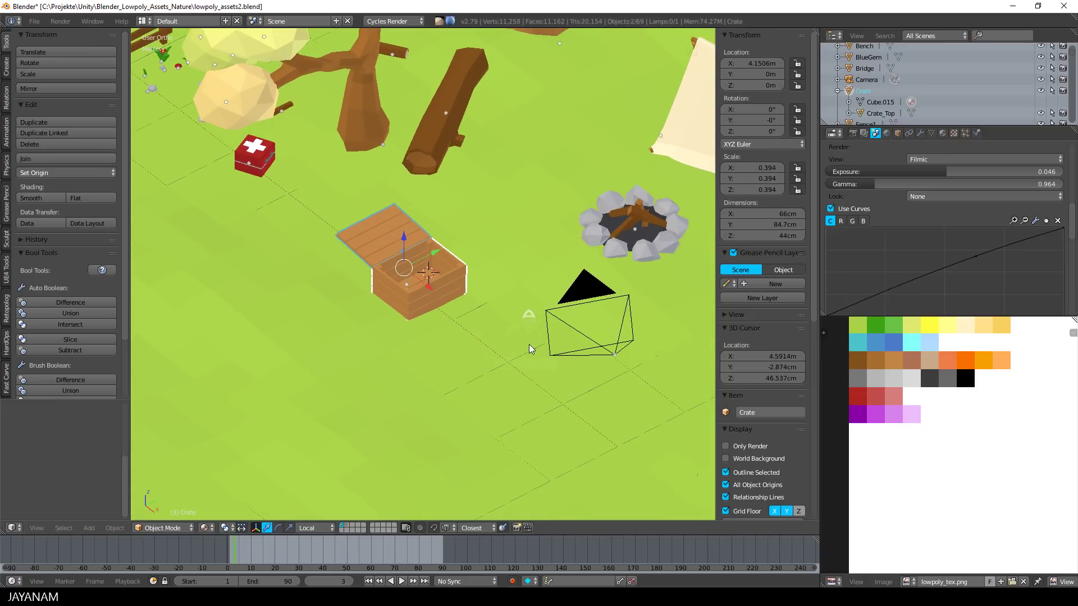
Preview the open crate in the scene with rendered viewport shading, and return the viewport to material shading
left_click(205, 528)
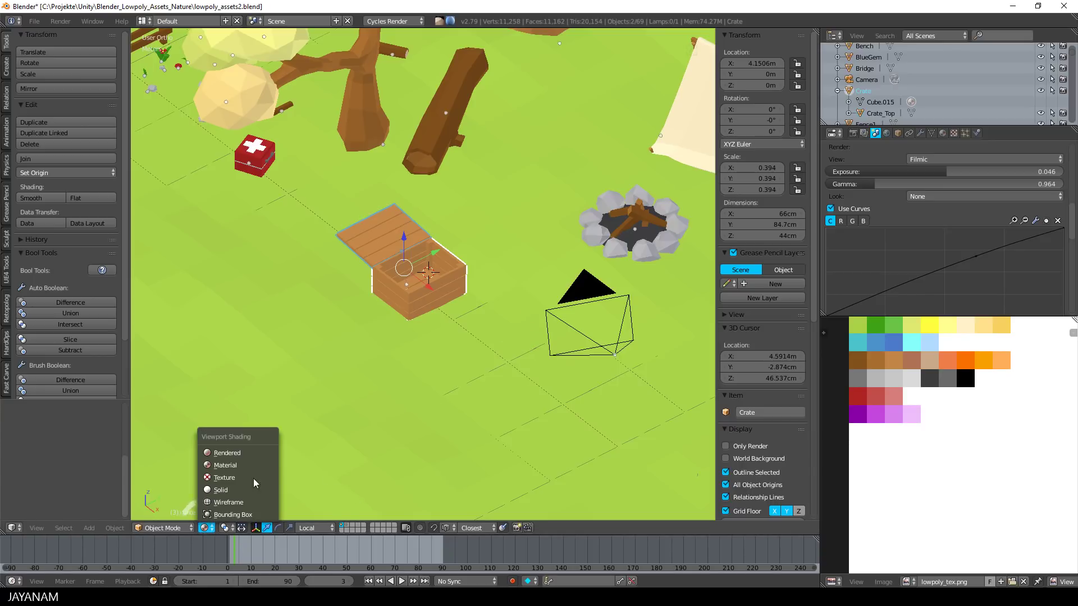
left_click(252, 454)
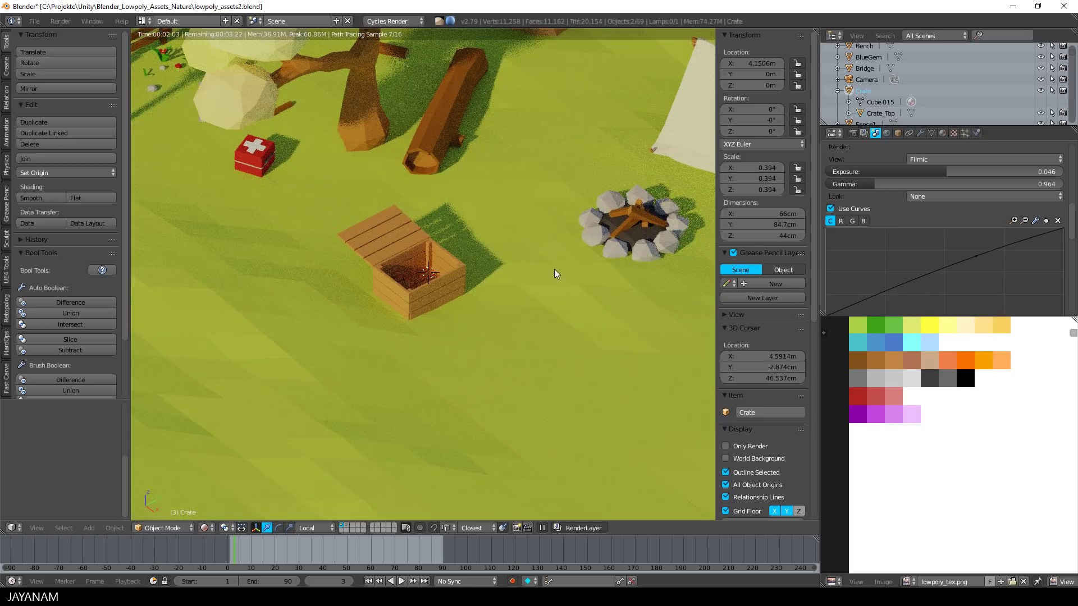
middle_click_drag(554, 268, 551, 255)
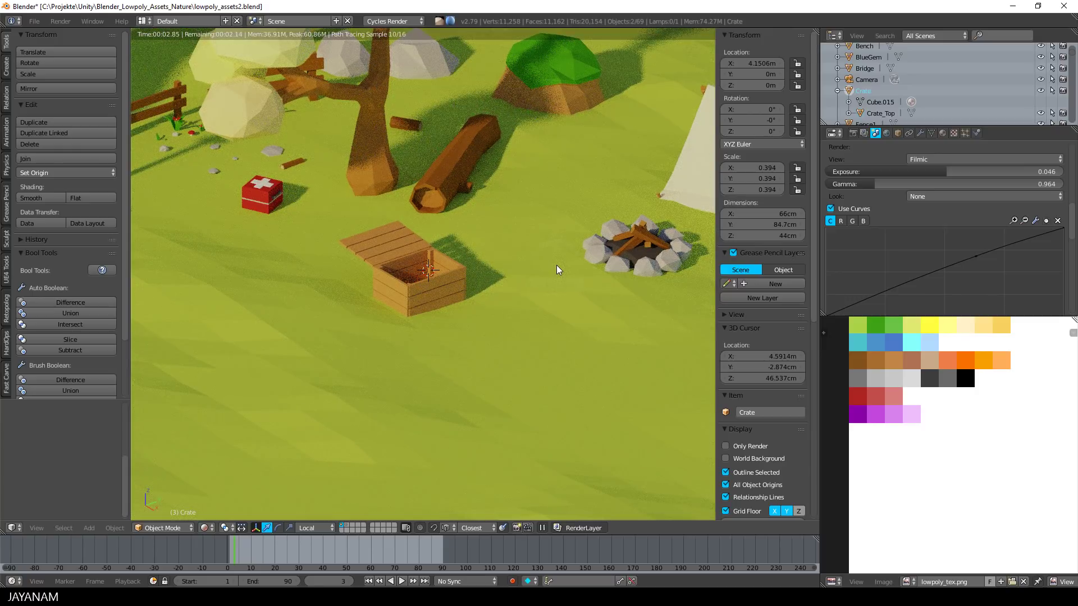
left_click(203, 528)
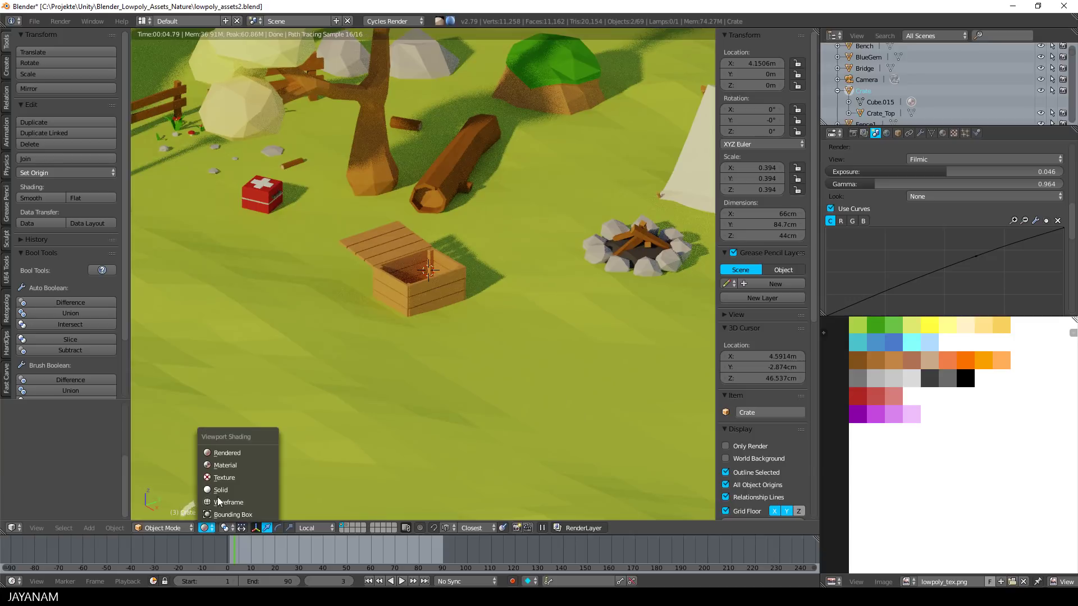
left_click(234, 467)
Select the open lid of the crate and rotate it
middle_click_drag(360, 358, 375, 282)
left_click(364, 273)
key("r")
left_click(414, 257)
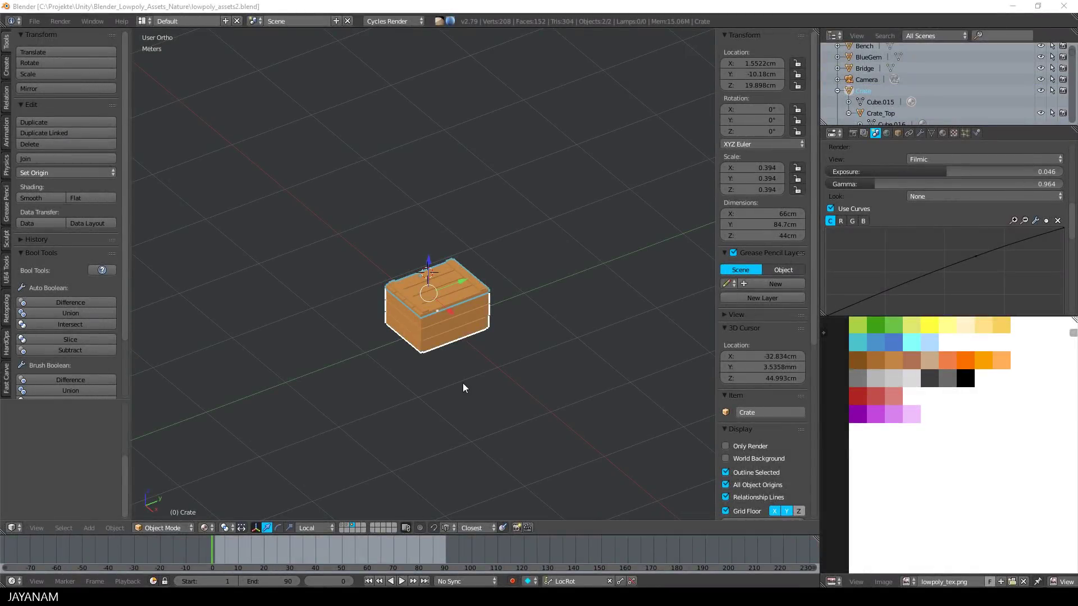
Save the file and export the selected crate with its lid as crate.fbx to the Meshes folder, limited to mesh objects
key("ctrl+s")
middle_click_drag(517, 368, 538, 339)
left_click(851, 94)
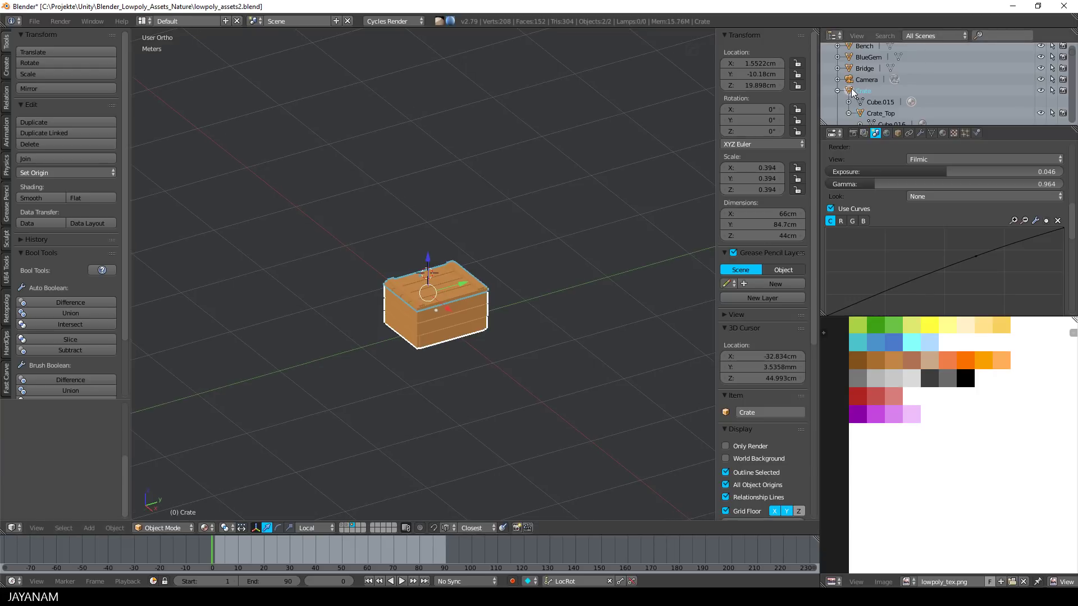
left_click(34, 20)
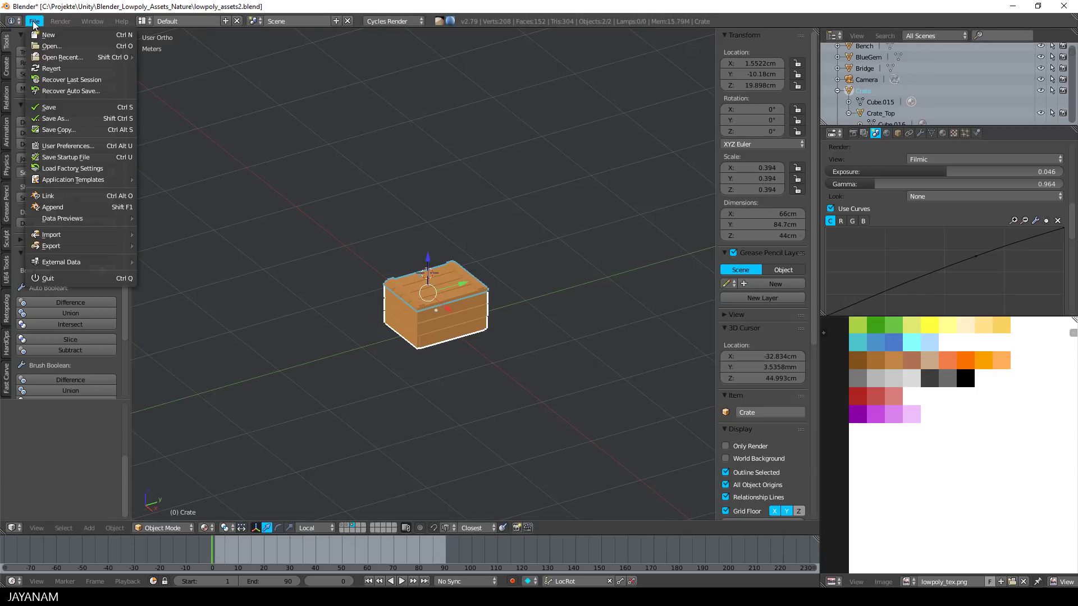
mouse_move(52, 247)
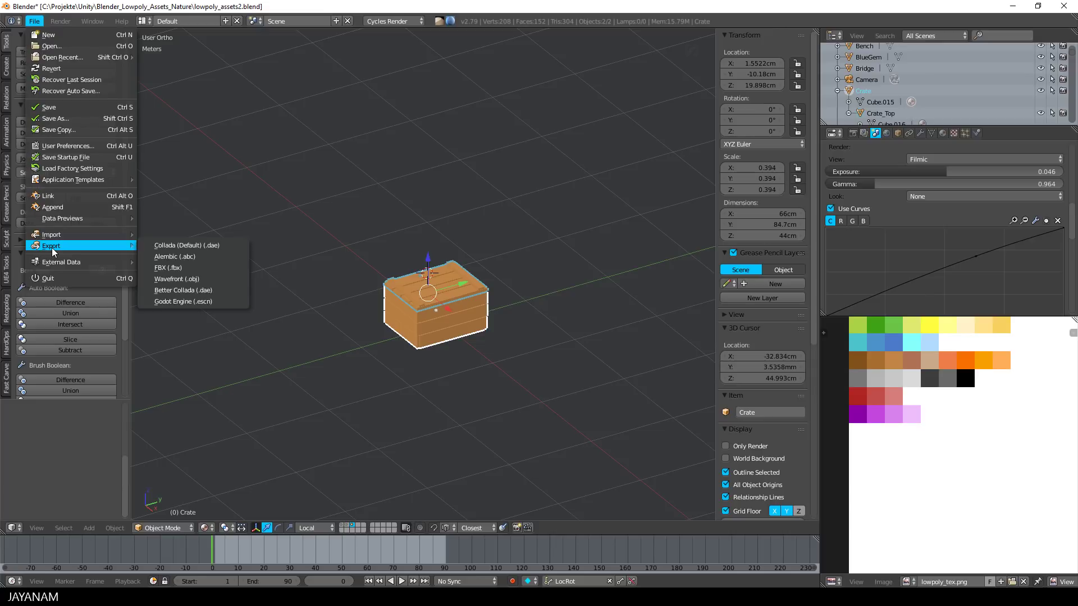
left_click(174, 269)
left_click(92, 526)
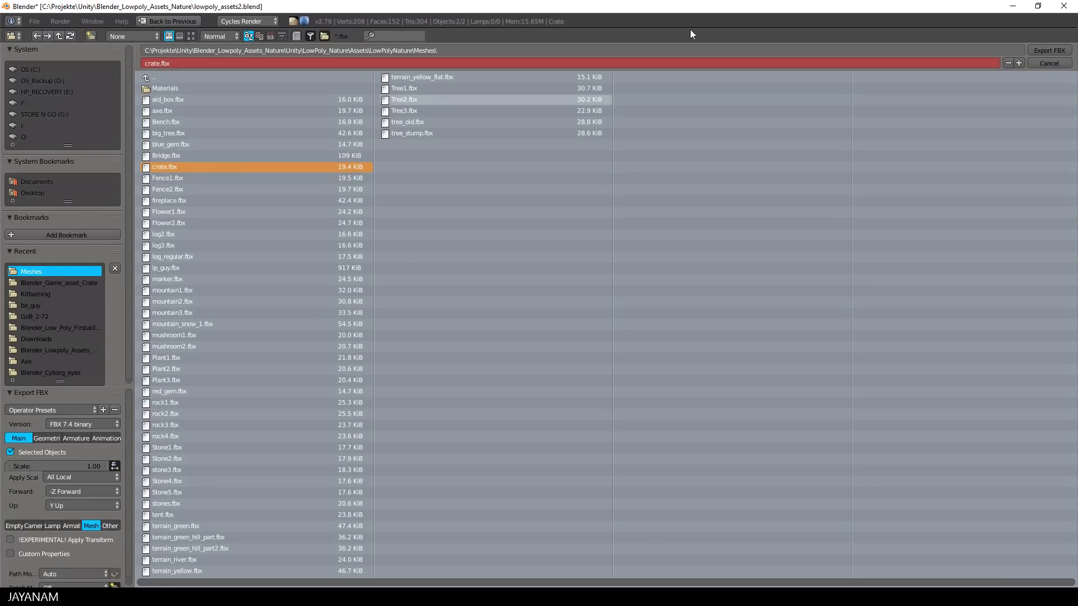
left_click(1043, 52)
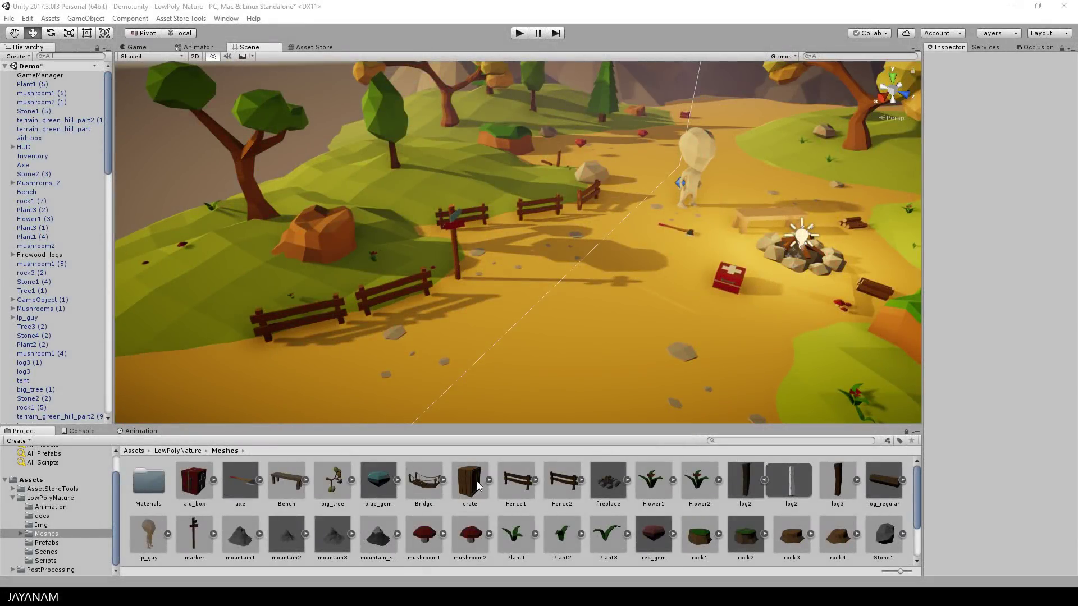
In Unity, place the crate mesh on the path near the first-aid box and turn it about its vertical axis to about 165 degrees
left_click(477, 484)
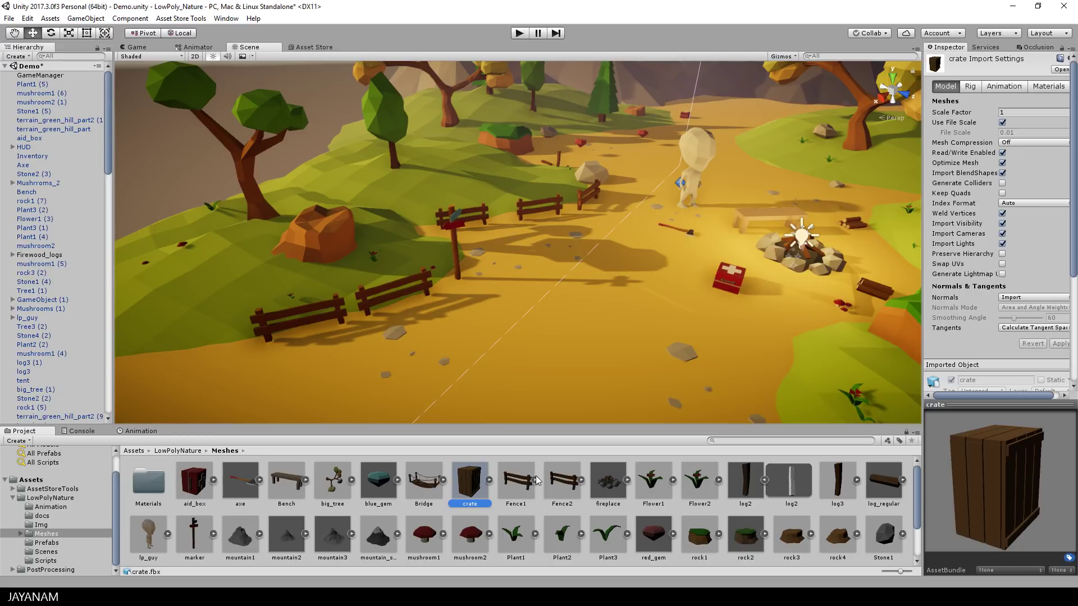
left_click_drag(495, 438, 598, 299)
left_click_drag(598, 257, 594, 255)
key("e")
left_click_drag(621, 320, 366, 313)
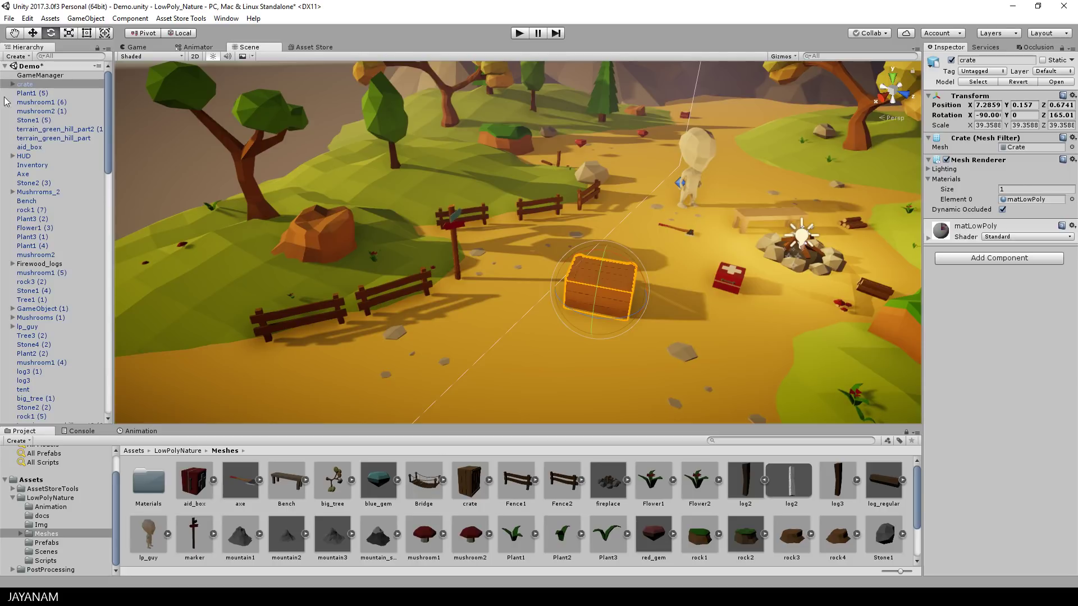
Select the child object Crate_Top and swing the lid open by rotating it about Y to about 197 degrees
left_click(12, 84)
left_click(47, 94)
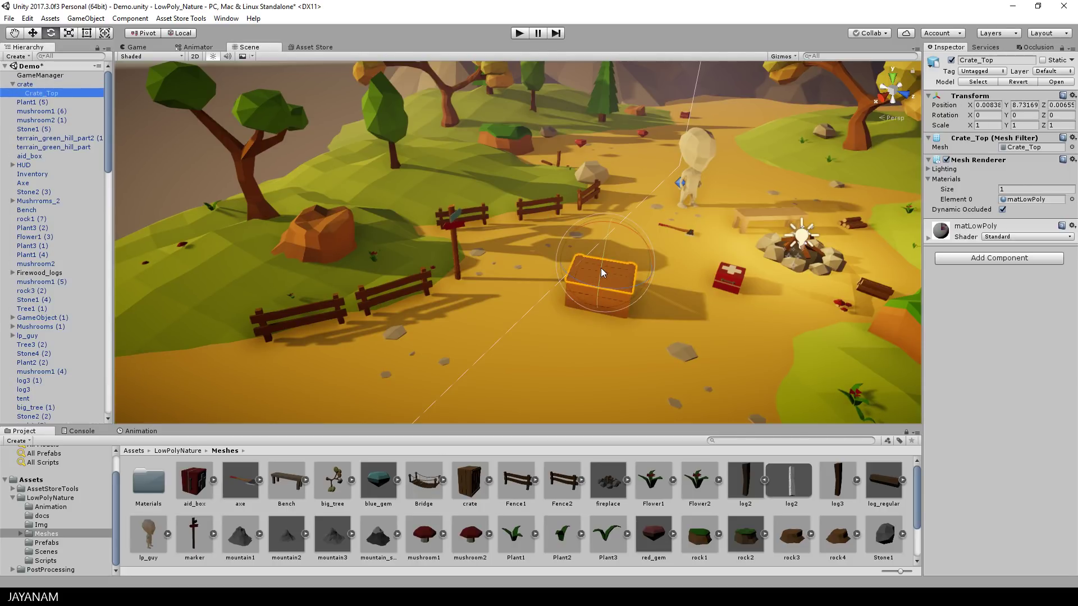
left_click_drag(601, 267, 686, 86)
left_click_drag(571, 288, 758, 317)
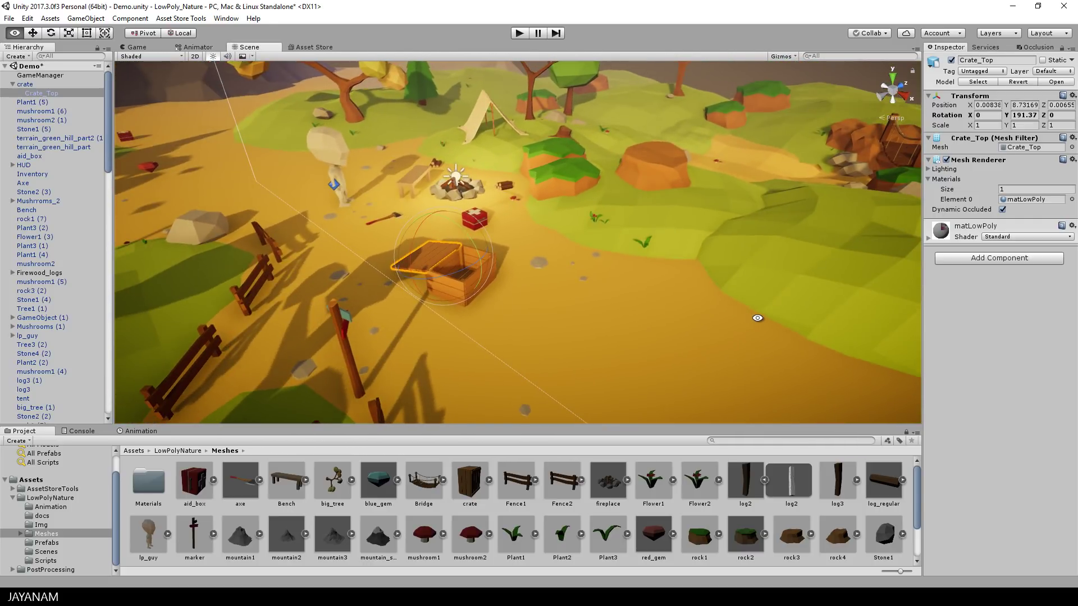
left_click_drag(476, 254, 469, 244)
Run the game and walk the character around the open crate to check how it looks in play
left_click(519, 34)
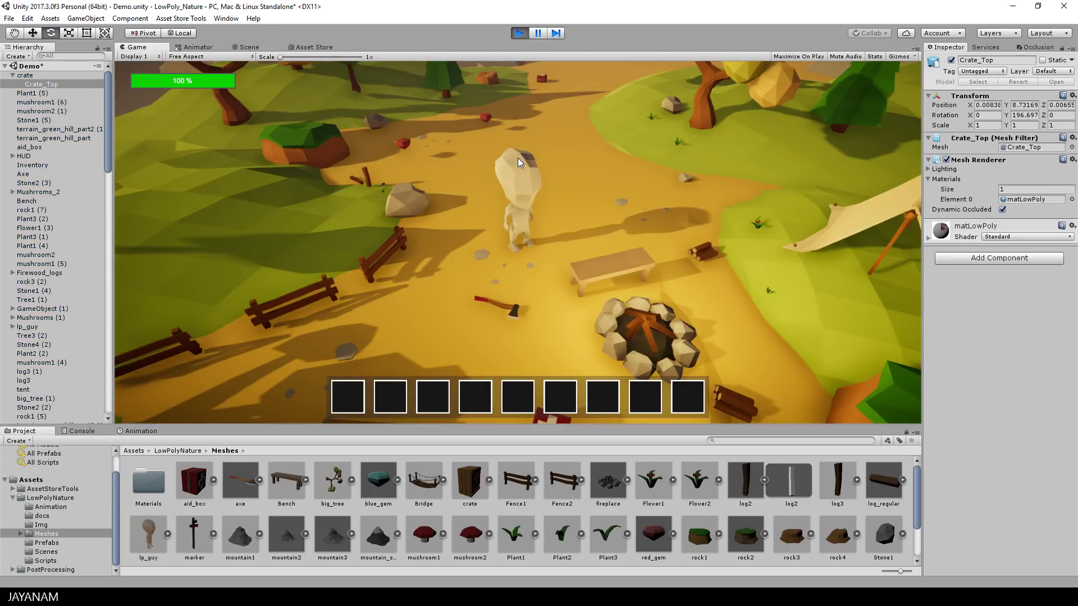
key("s")
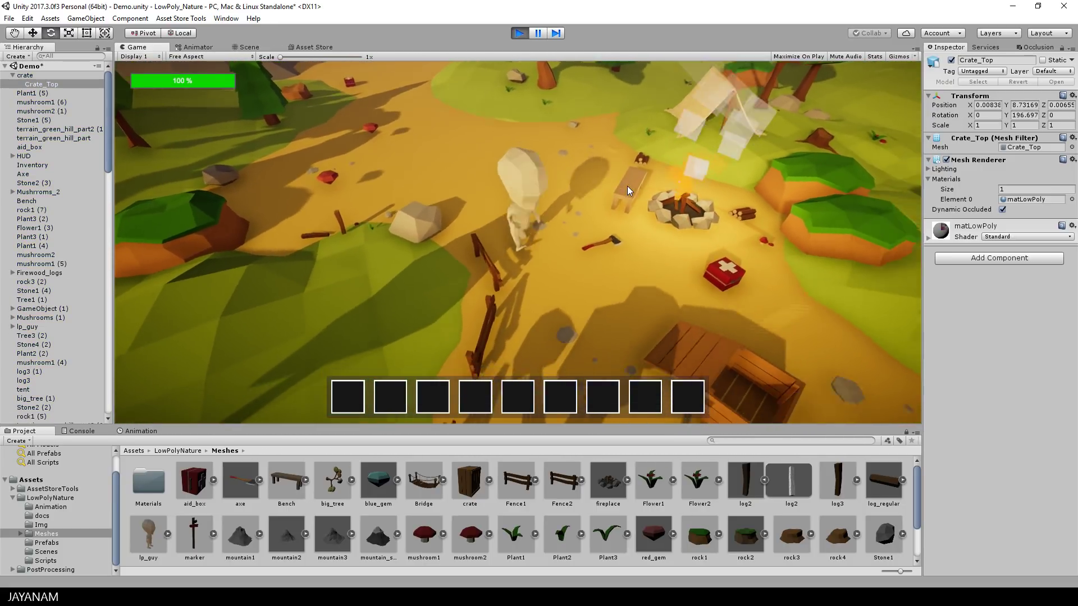
key("d")
key("w")
key("w")
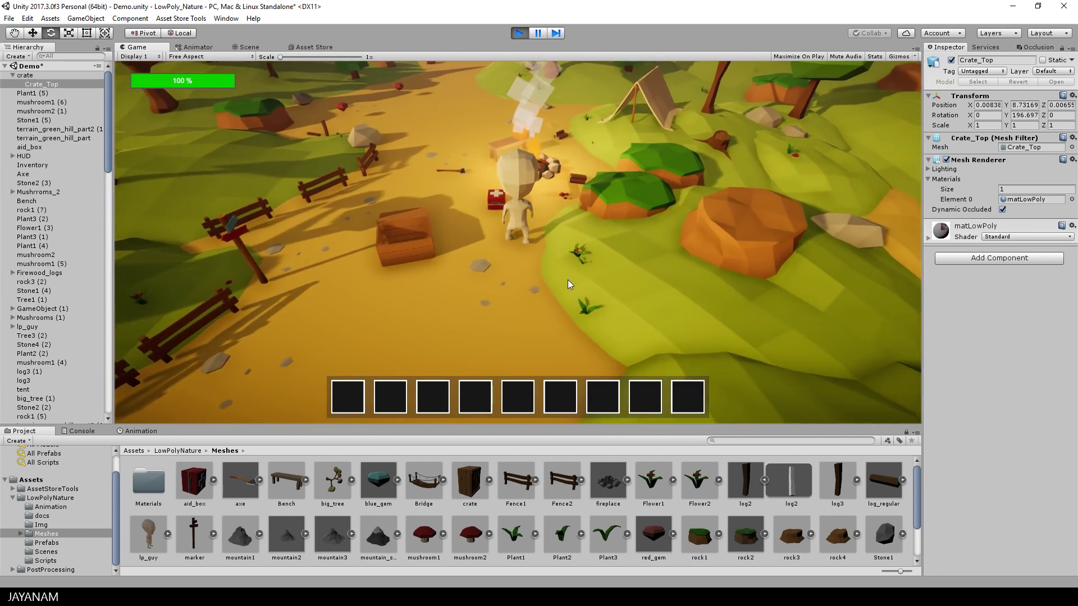